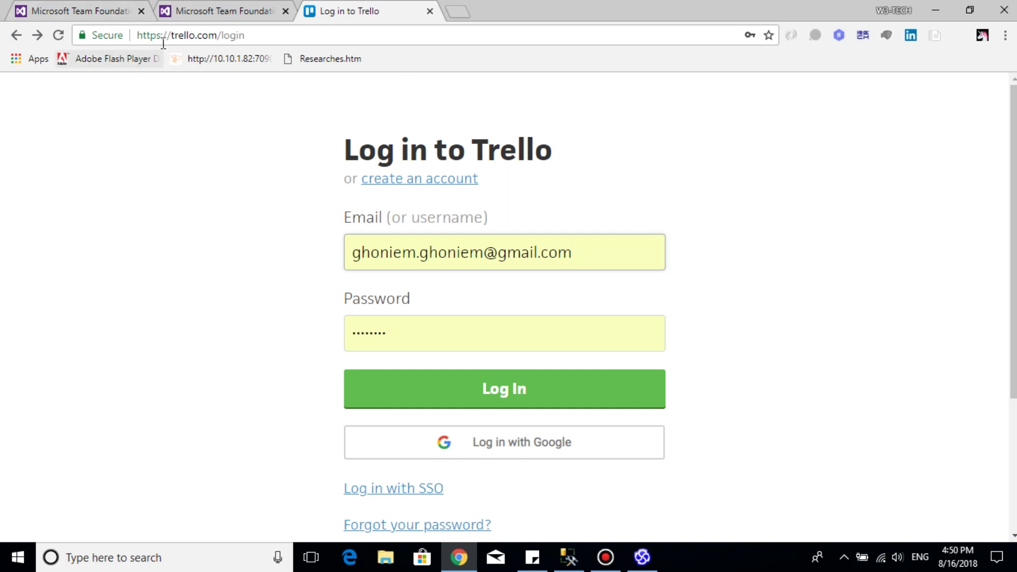
- Log in to the Trello account with the e-mail and password already filled in
left_click_drag(136, 38, 219, 36)
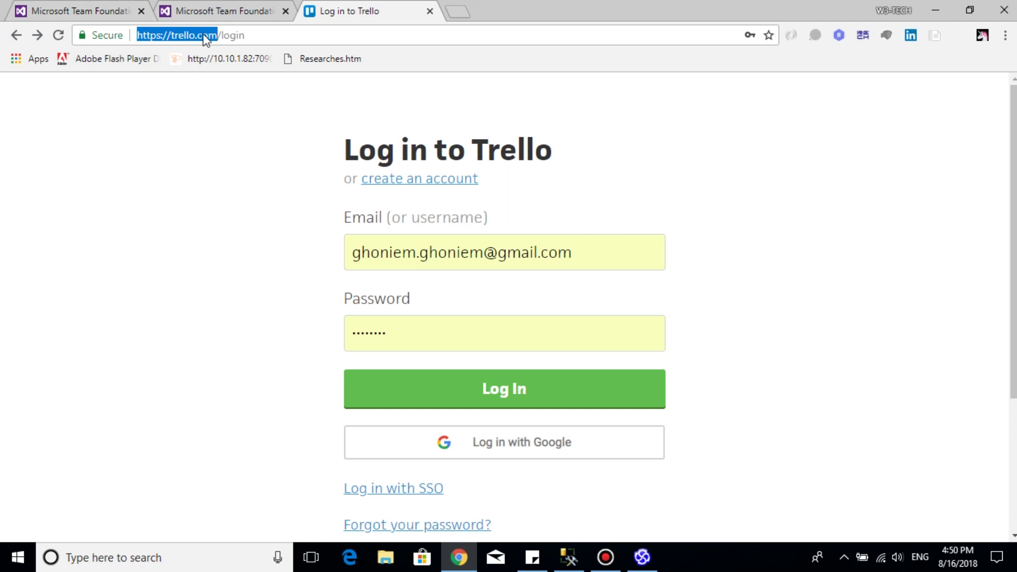
left_click(142, 36)
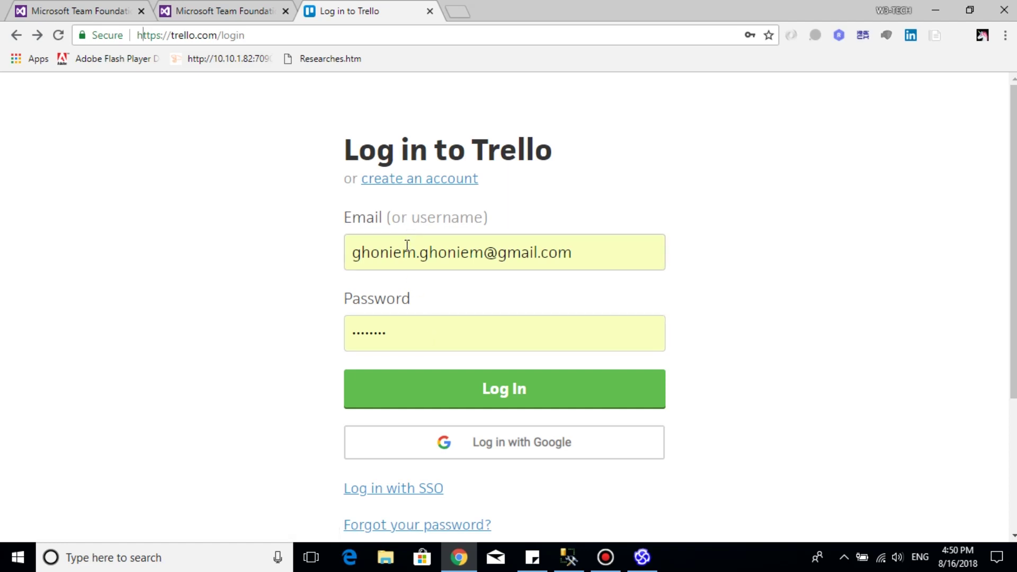
left_click(434, 334)
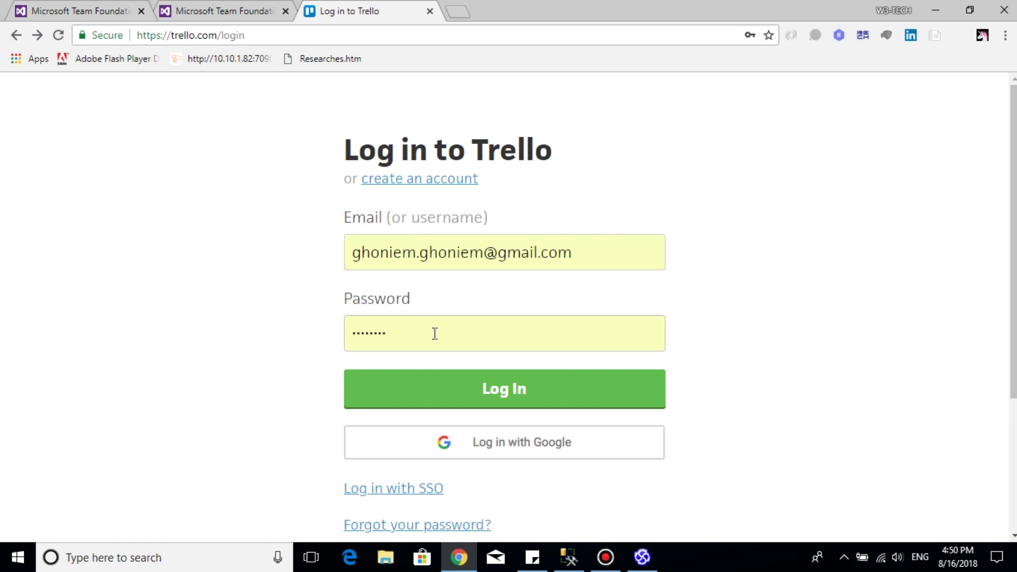
left_click(282, 341)
left_click(435, 393)
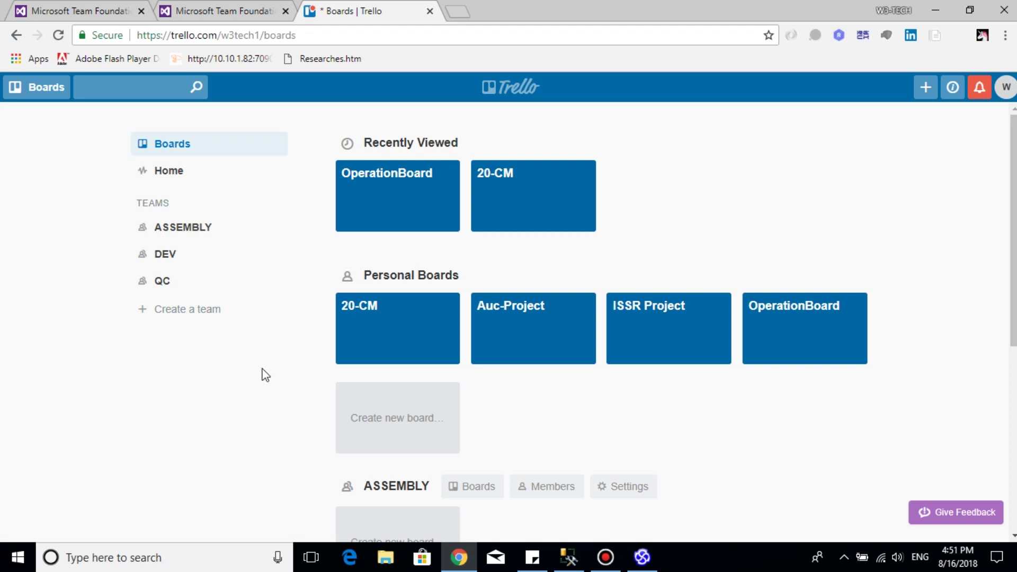
- Create a private personal board titled SmartDoctor with the default mountain background and close its side menu
left_click(398, 424)
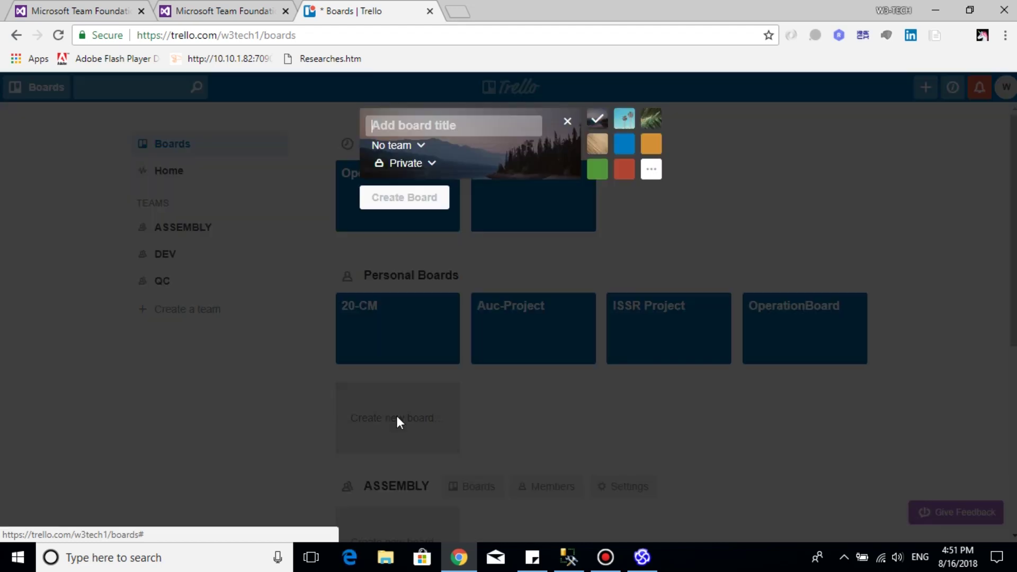
type("S")
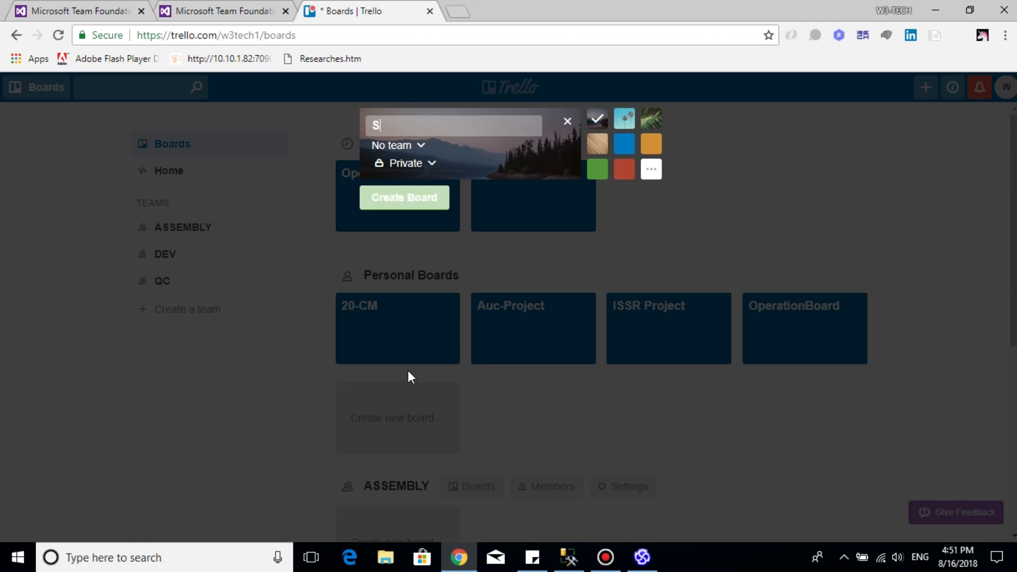
type("mary")
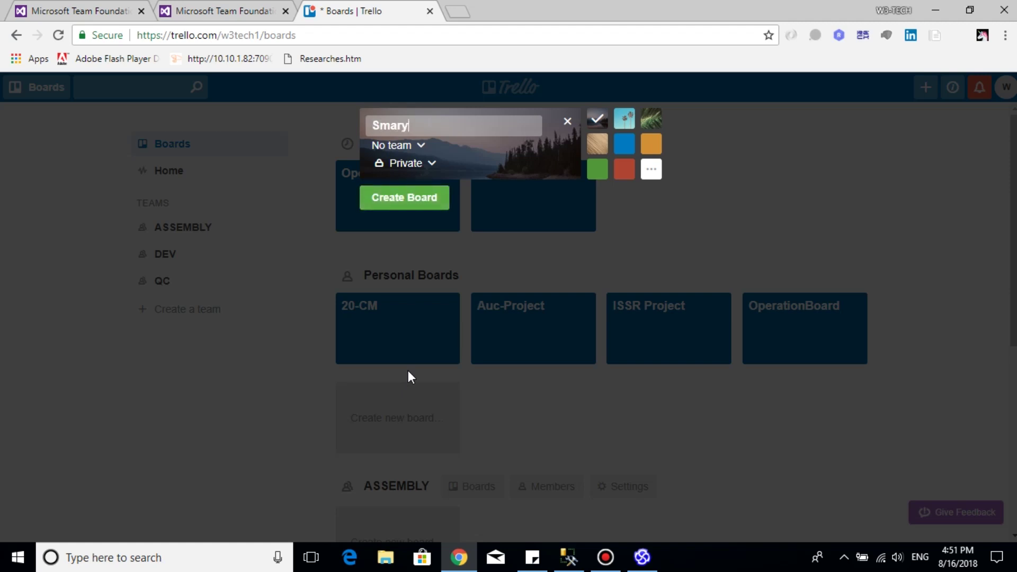
key("BackSpace")
type("tDoctor")
left_click(402, 199)
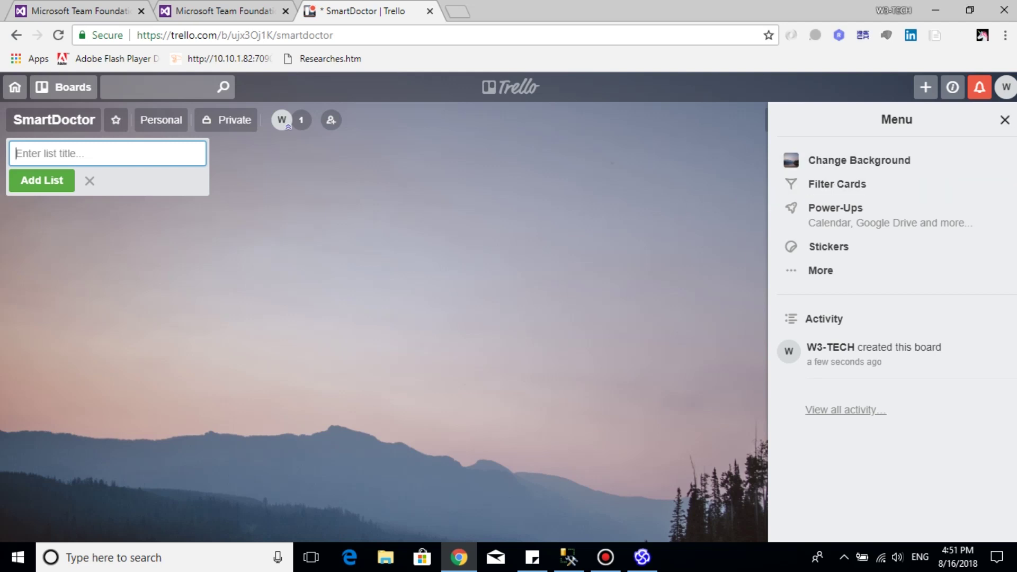
left_click(1005, 120)
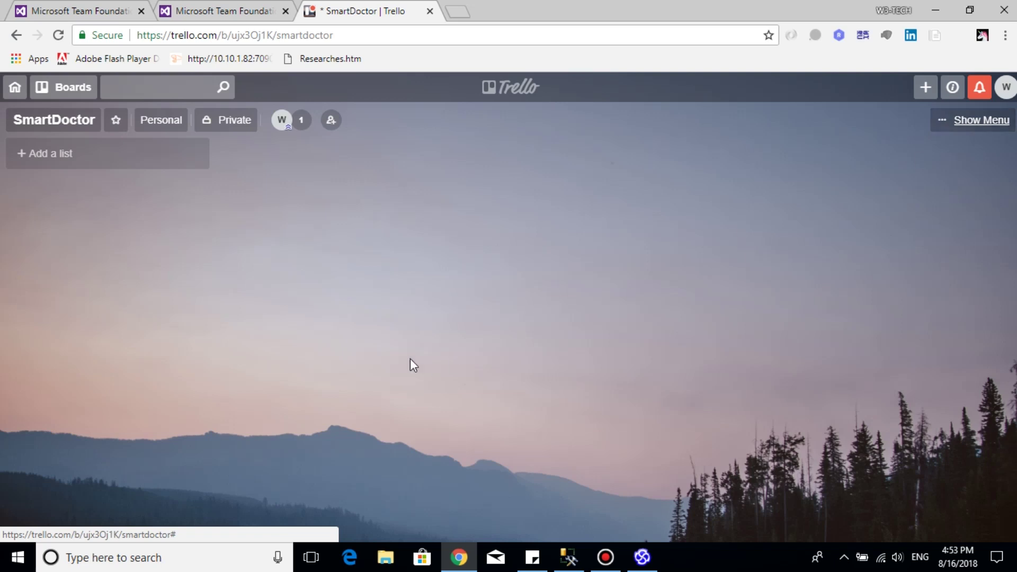
- Add two lists titled Backlog and To-Do to the SmartDoctor board
left_click(57, 159)
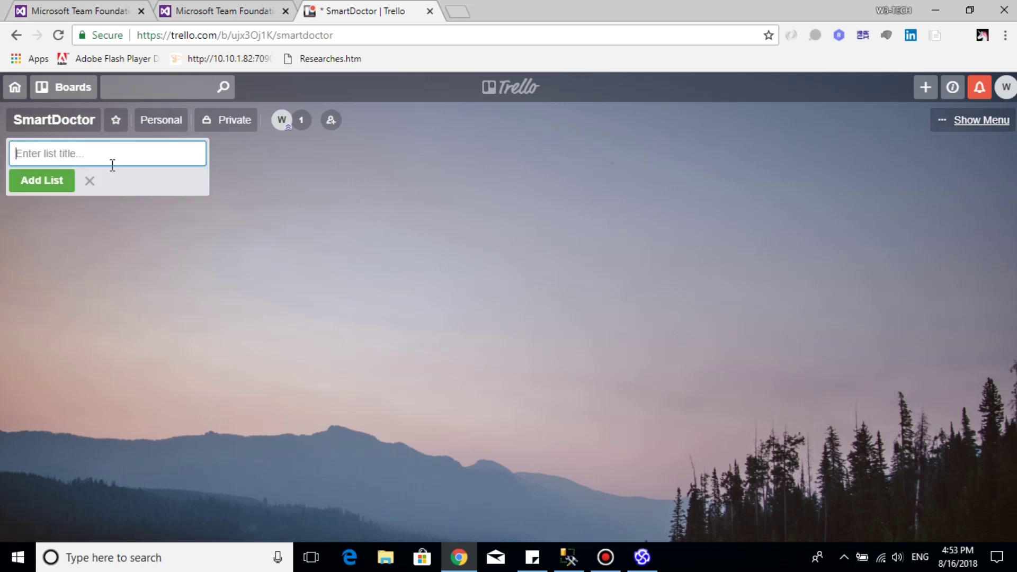
type("Backlog")
key("Return")
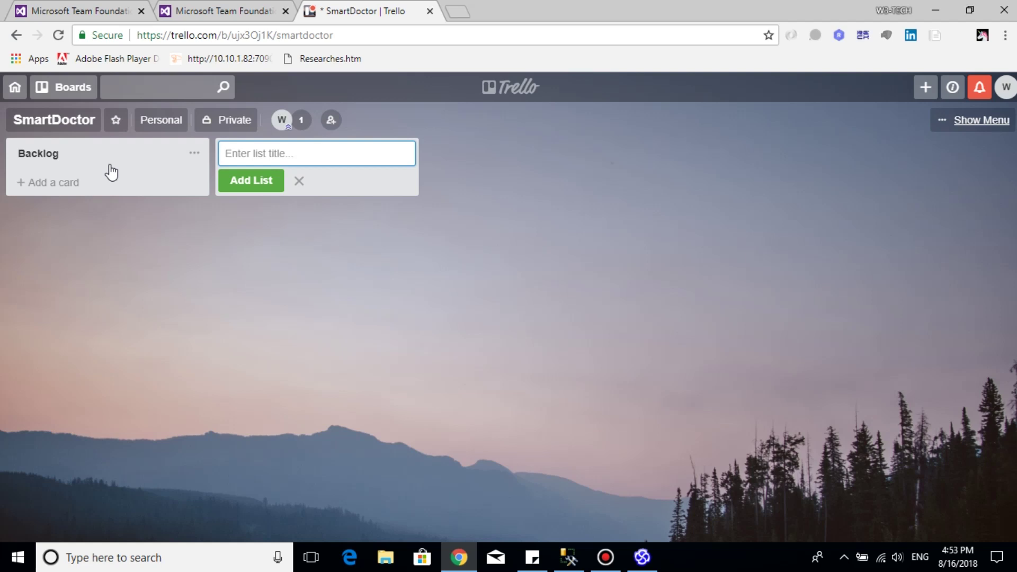
type("To-Do")
key("Return")
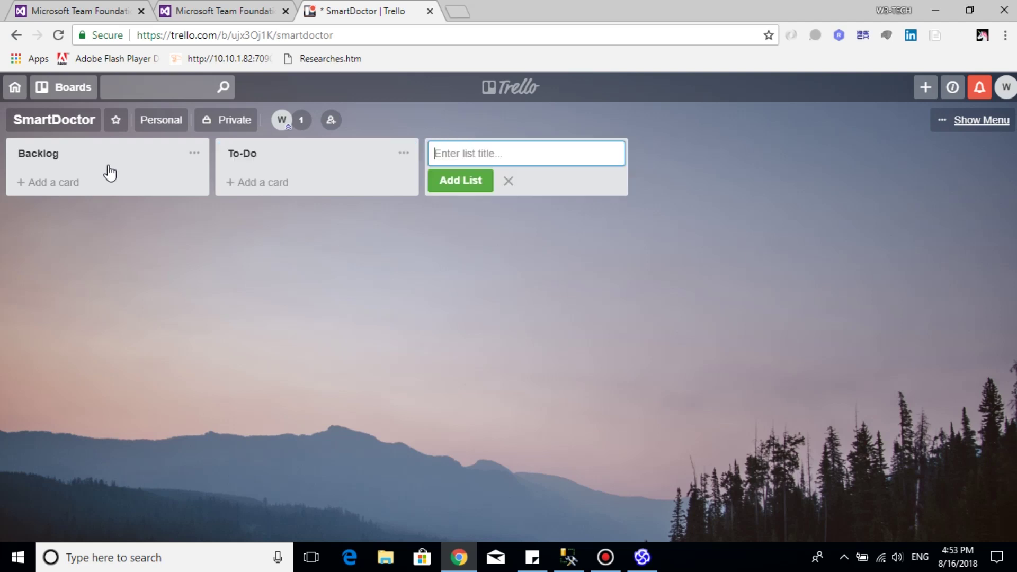
- Add three more lists titled UE(Under Execution), Verify and Closed after the To-Do list
type("UE(")
type("Under Executio")
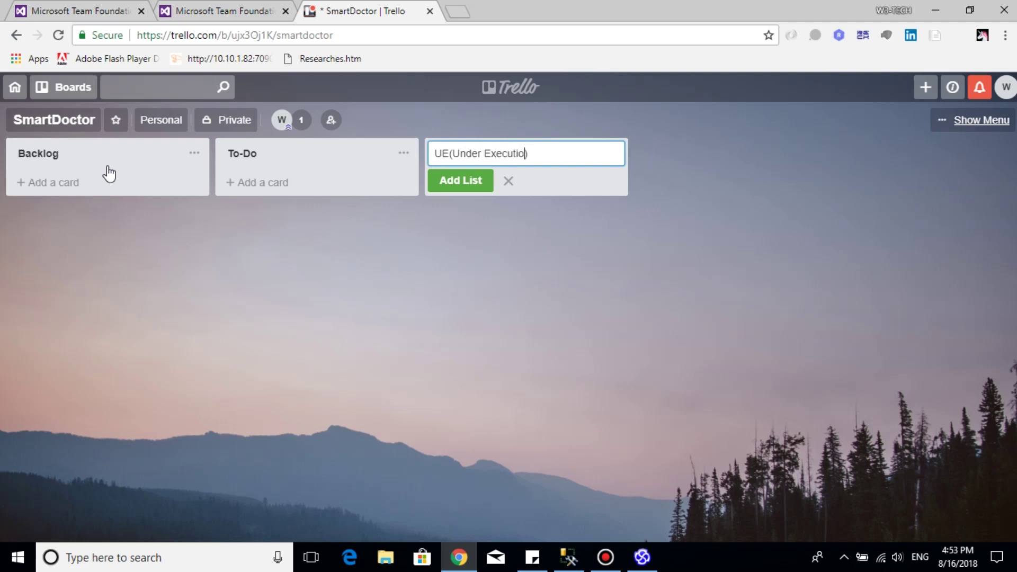
type("n")
key("Return")
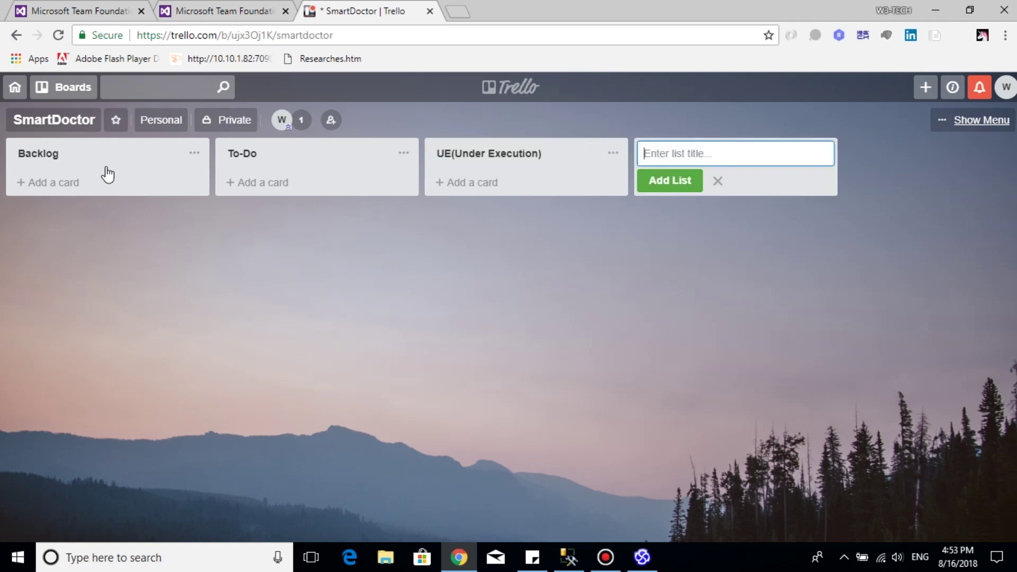
type("Verify")
key("Return")
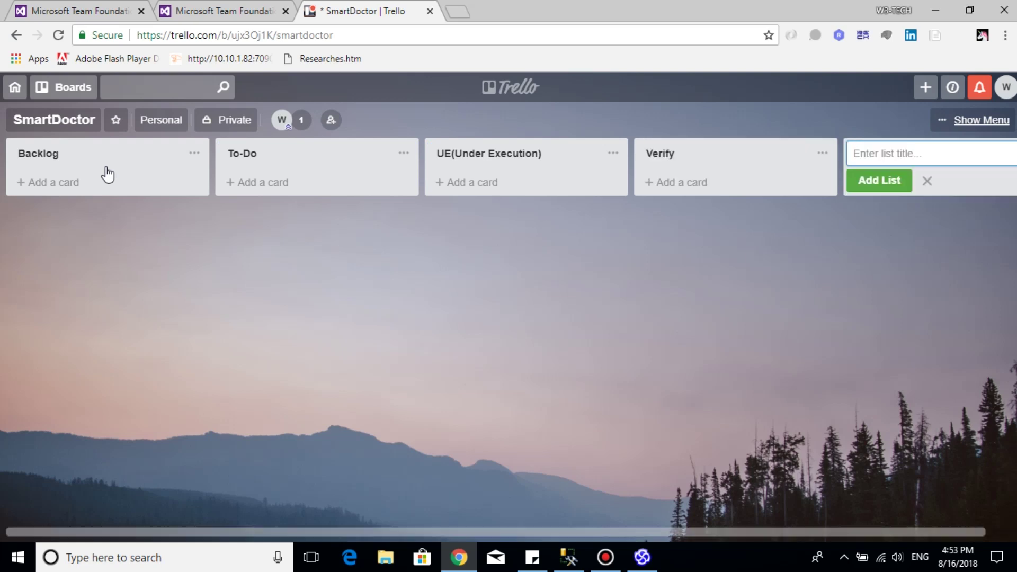
type("Closed")
key("Return")
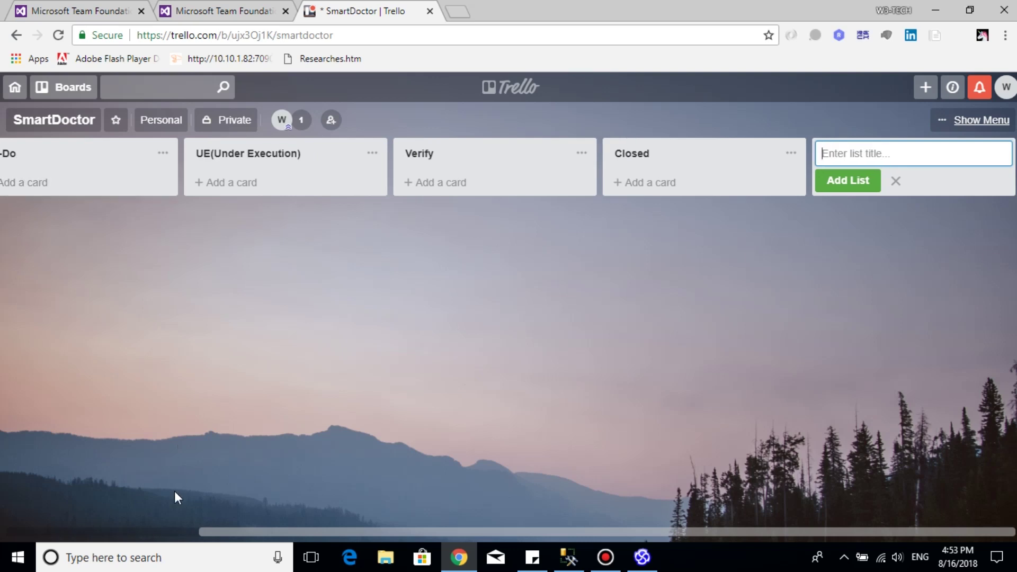
left_click(163, 530)
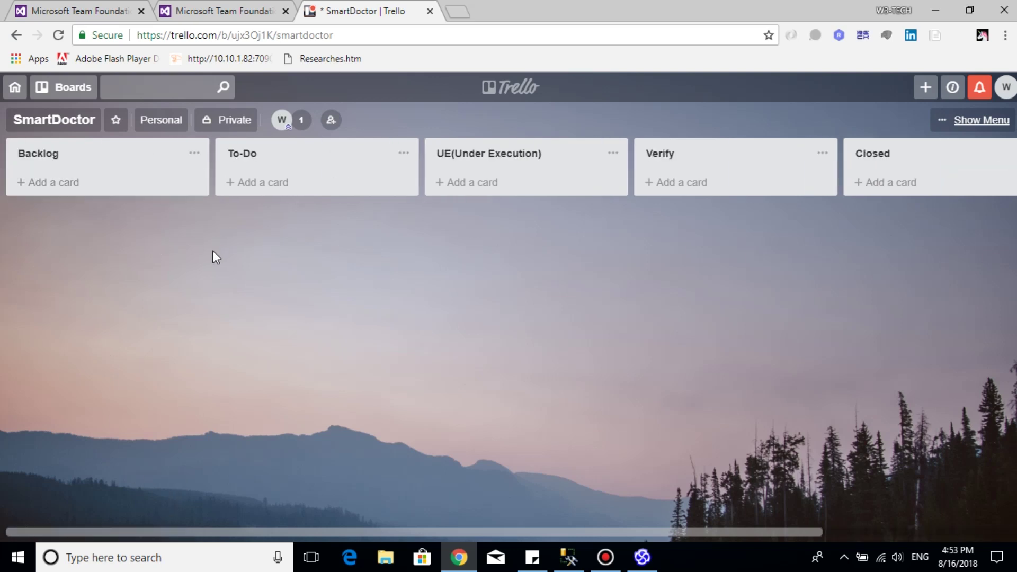
- Start a new card in the Backlog list and check the model names in the 00-Startup Model diagram in Enterprise Architect
left_click(76, 188)
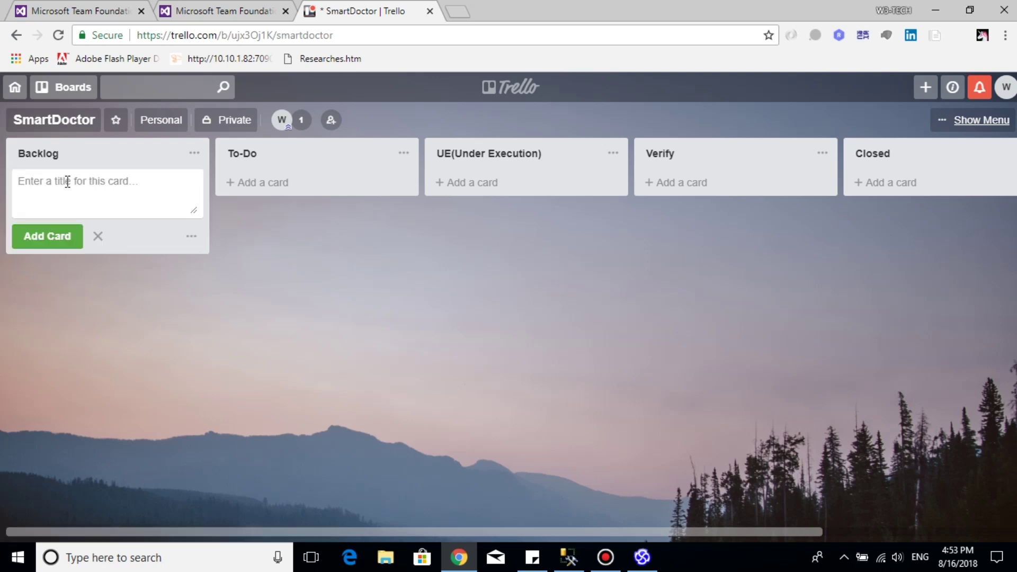
left_click(641, 556)
left_click(237, 85)
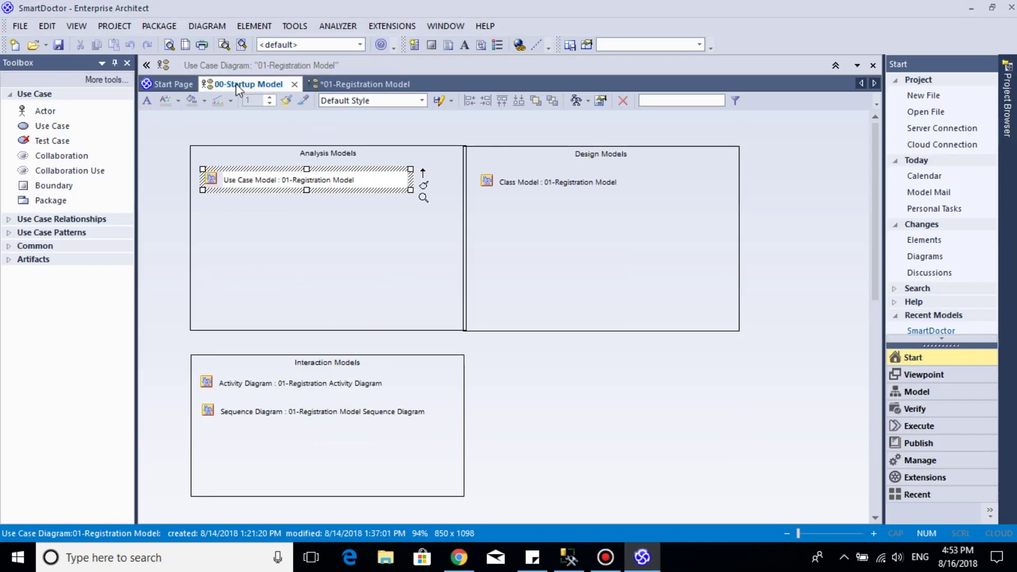
left_click(168, 192)
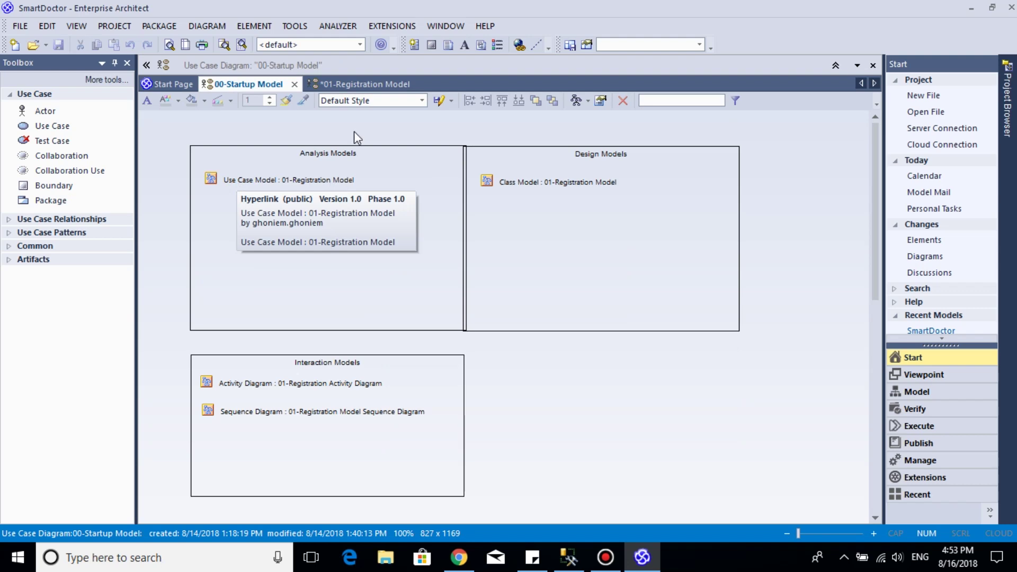
left_click(644, 556)
- Add a card titled Registration Model to the Backlog list in Trello
type("Re")
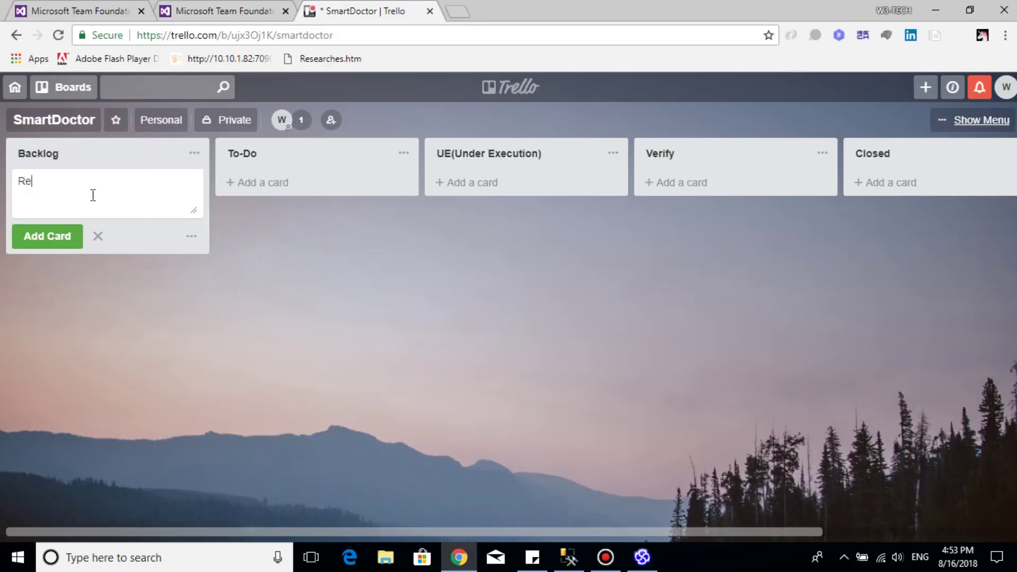
type("gistration Mode")
key("Return")
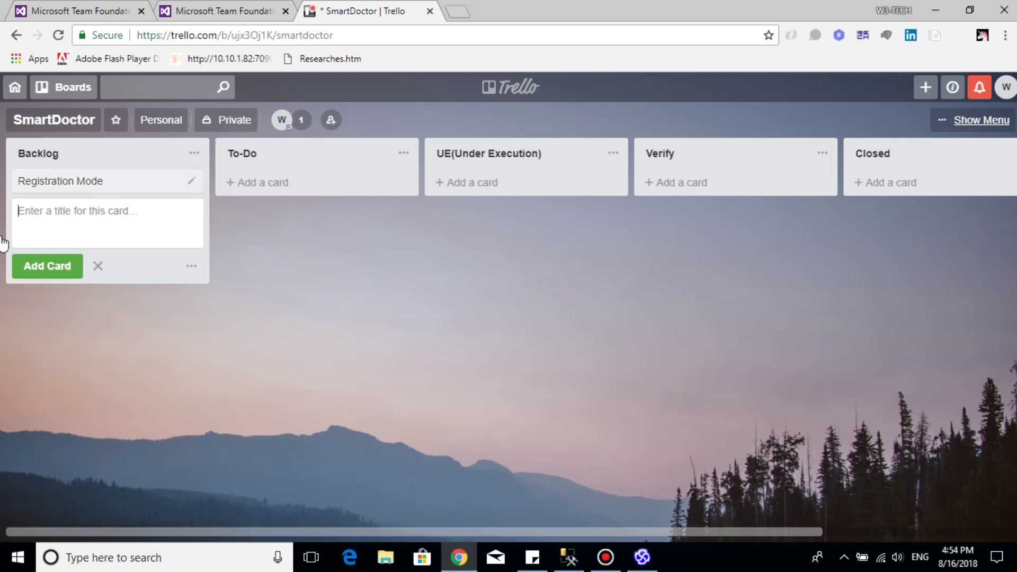
left_click(192, 183)
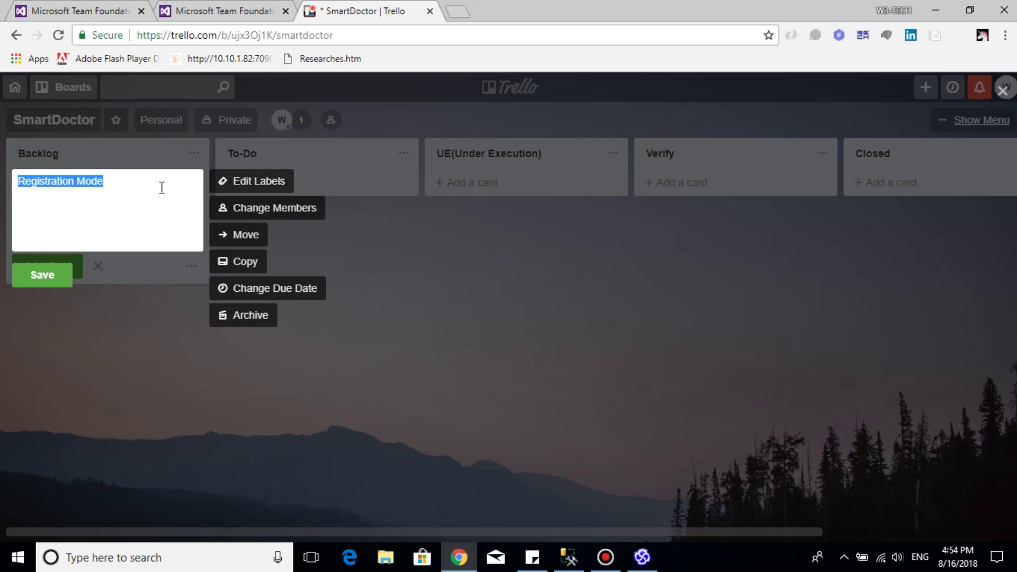
left_click(159, 188)
type("l")
key("Return")
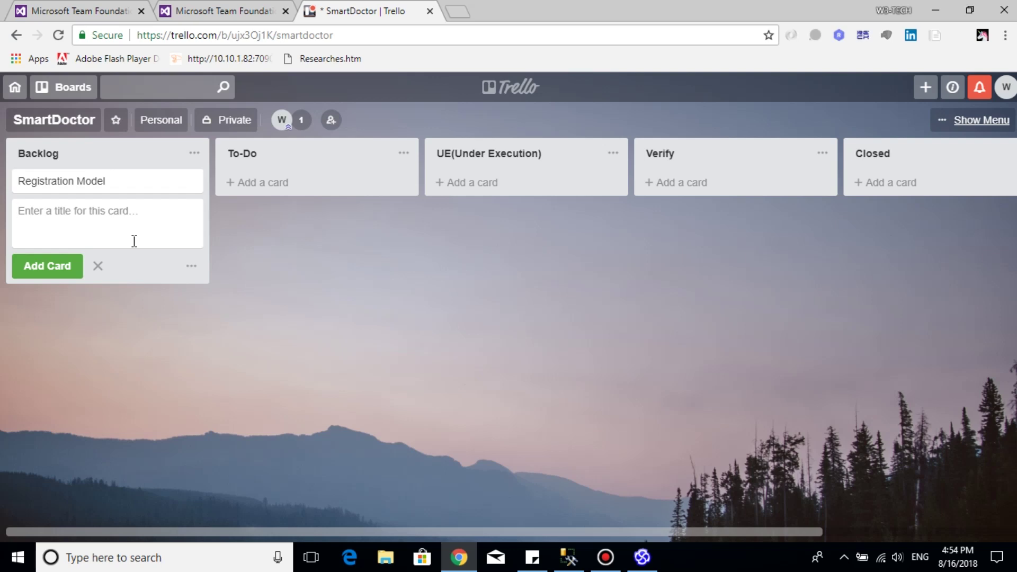
- Add two more Backlog cards titled Reservasion Model and Analysis Model, and finish adding cards
type("Reserva")
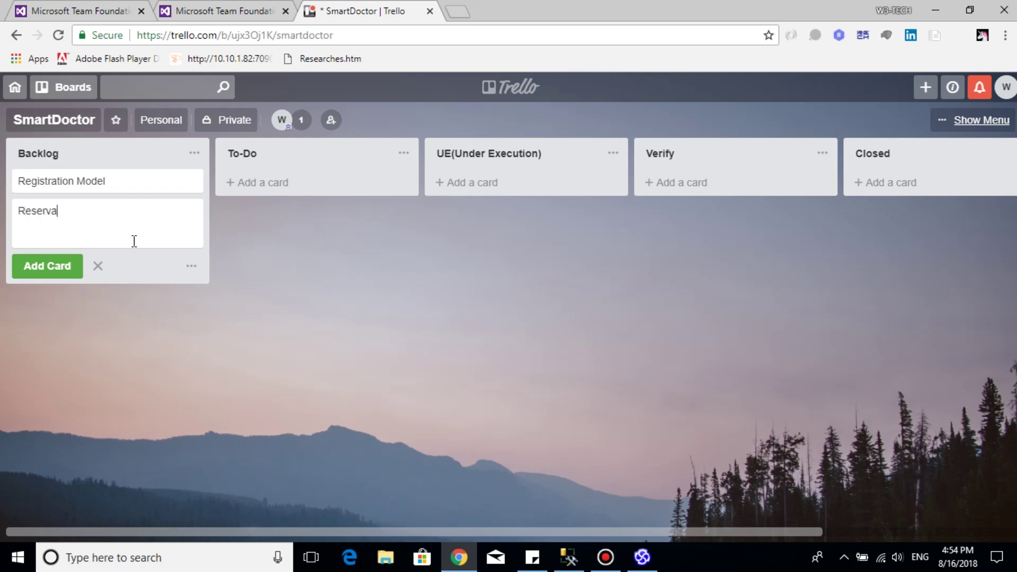
type("sion Model")
key("Return")
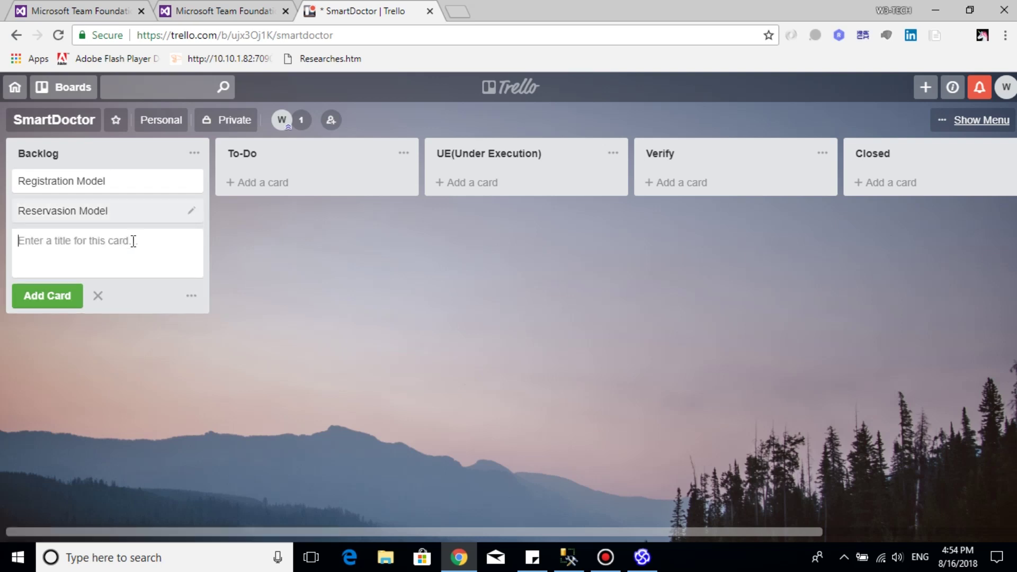
type("Analysis")
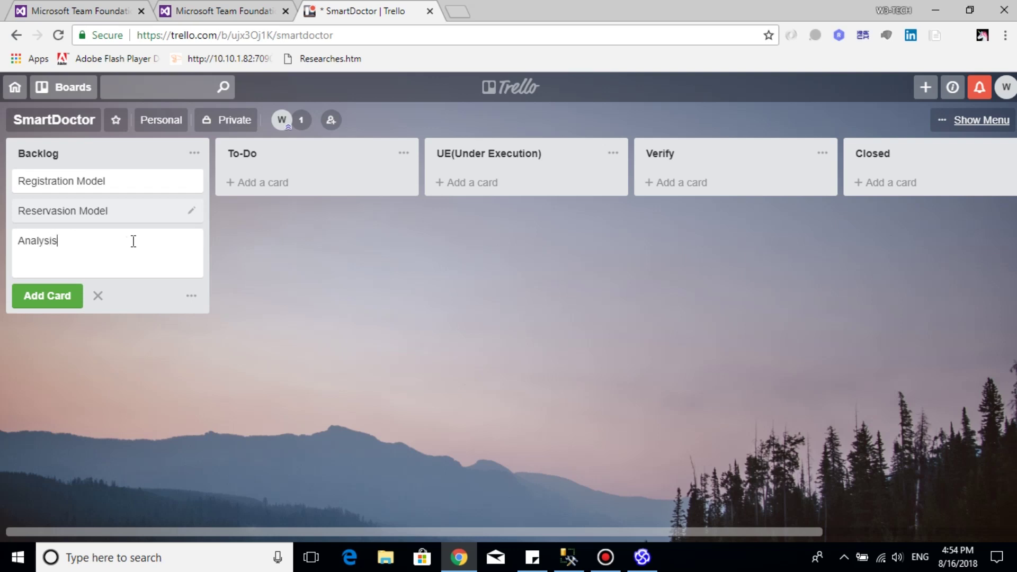
type(" Model")
key("Return")
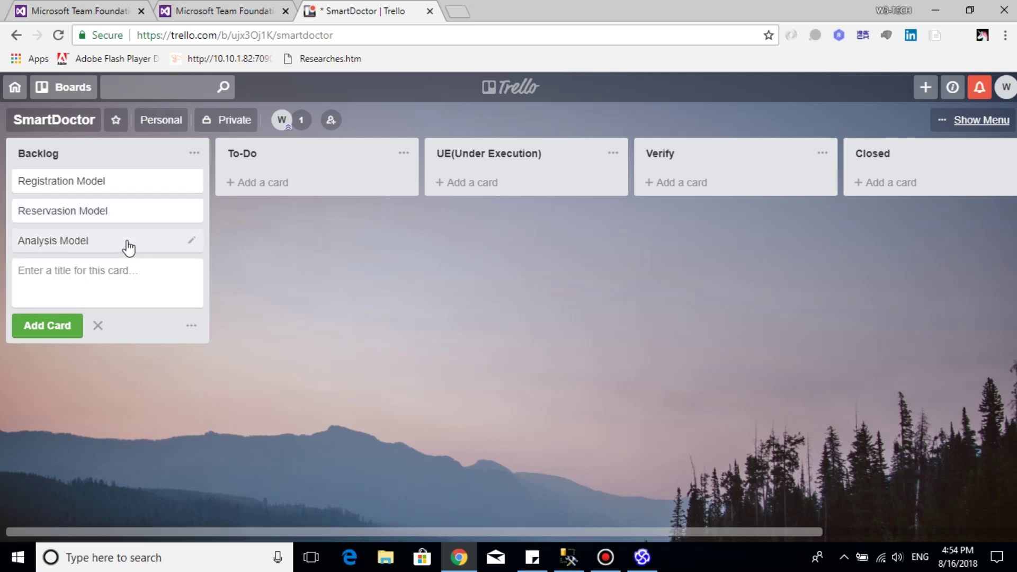
left_click(270, 323)
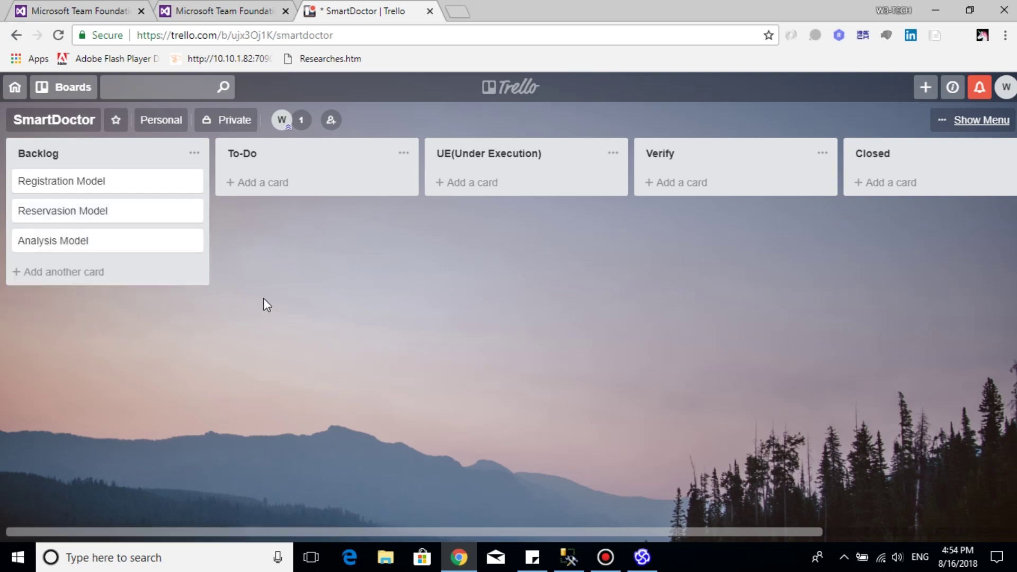
- Open the Registration Model card and add a checklist to it with the default title Checklist
left_click(96, 183)
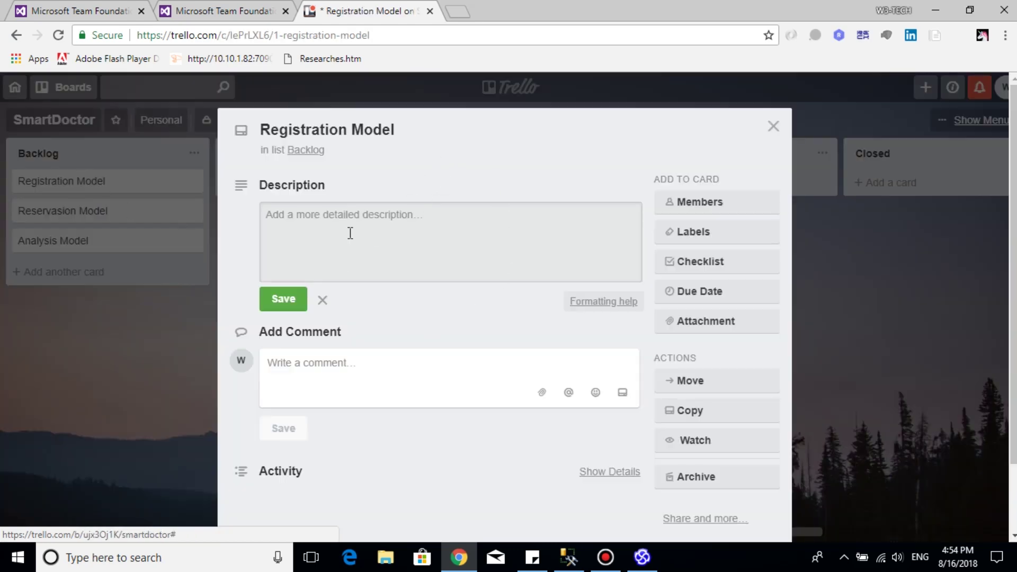
left_click(356, 371)
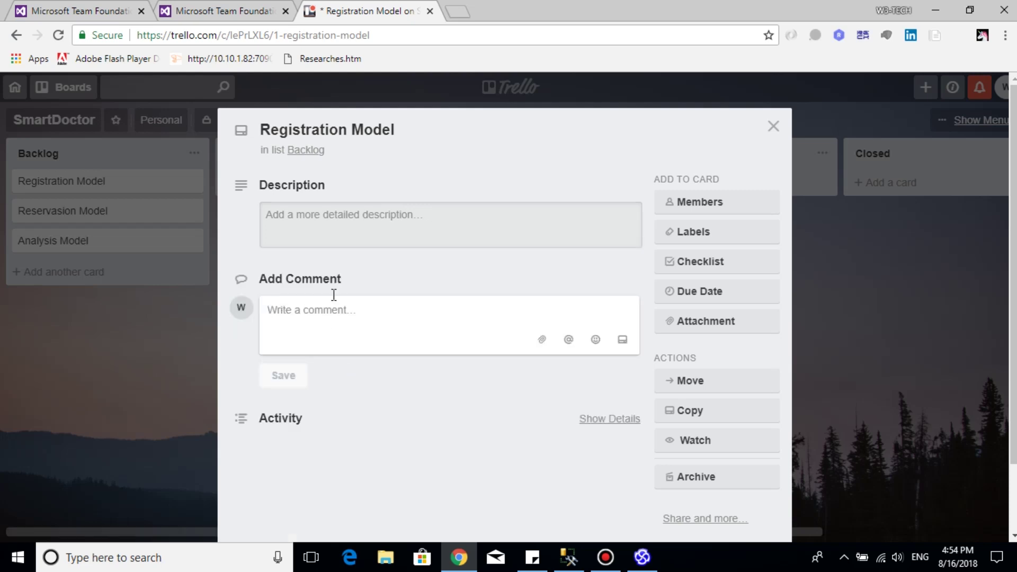
left_click(417, 223)
left_click(377, 380)
left_click(708, 271)
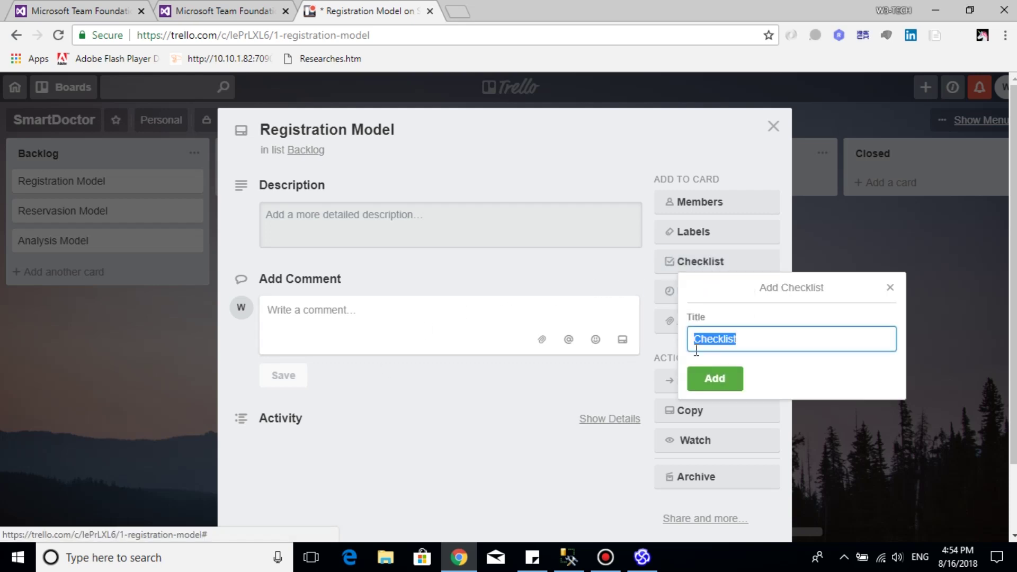
left_click(702, 378)
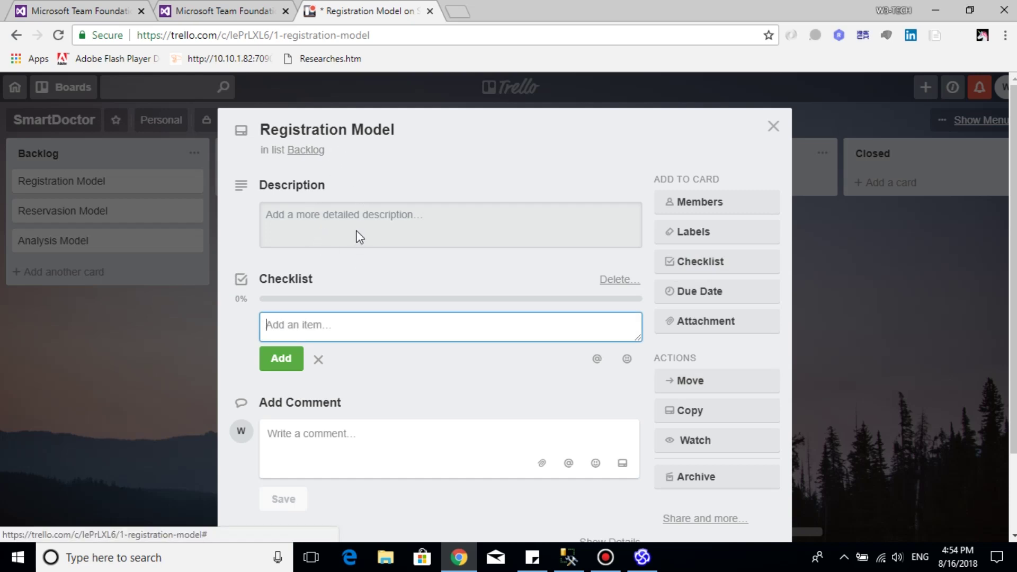
- Switch to Enterprise Architect and open the 01-Registration Model use case diagram from the Analysis Models section
key("alt+Tab")
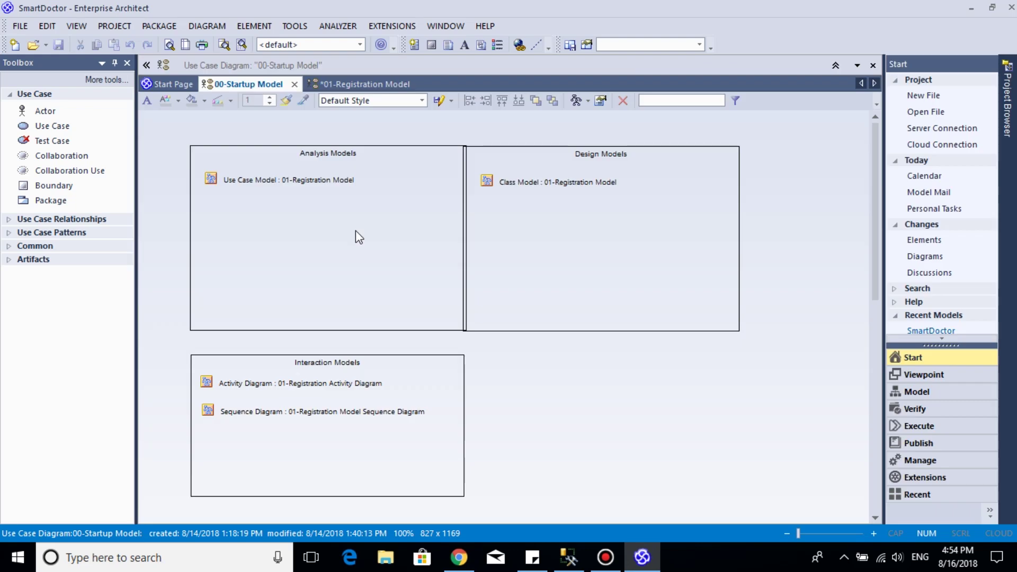
left_click(297, 180)
double_click(304, 180)
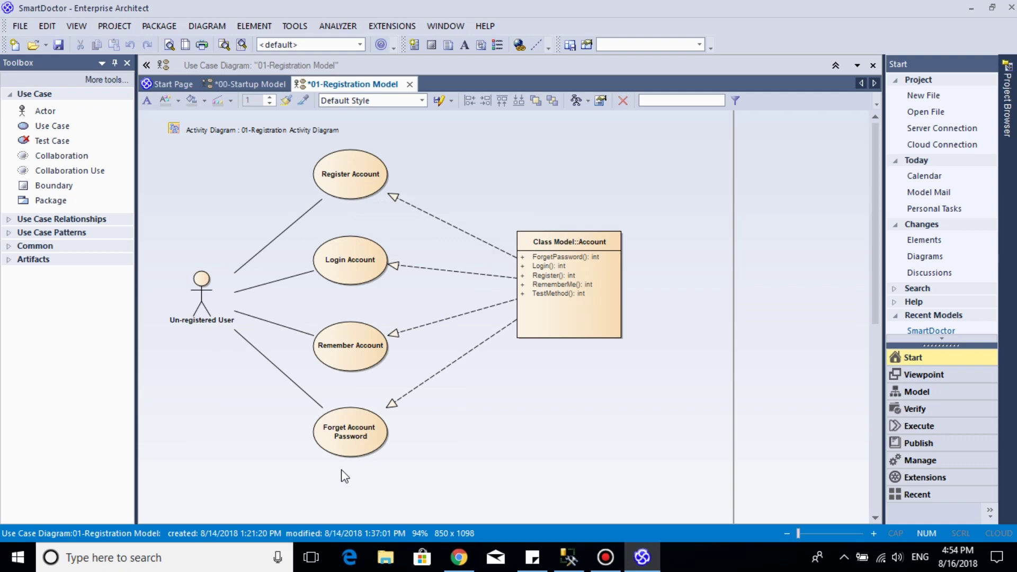
- Switch back to Trello and add the items Registration use case and Login Use case to the Registration Model card's checklist
key("alt+Tab")
type("Reg")
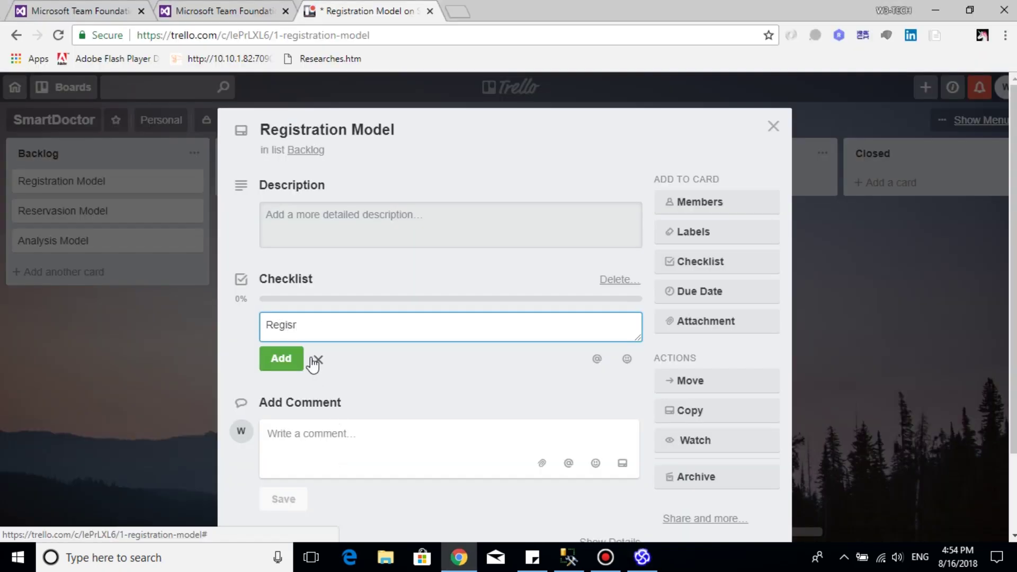
type("istration use case")
key("Return")
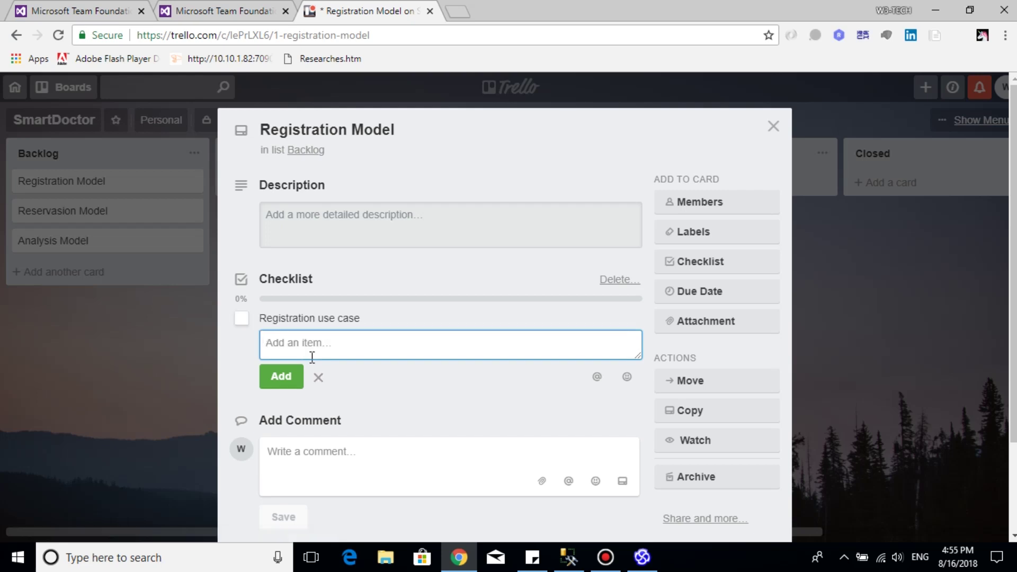
type("Login Use c")
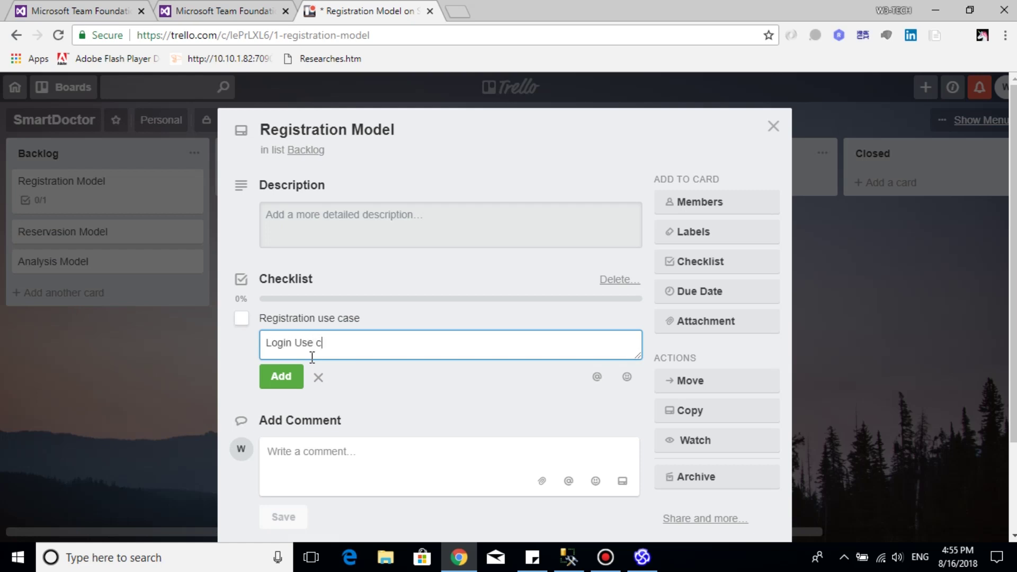
type("ase")
key("Return")
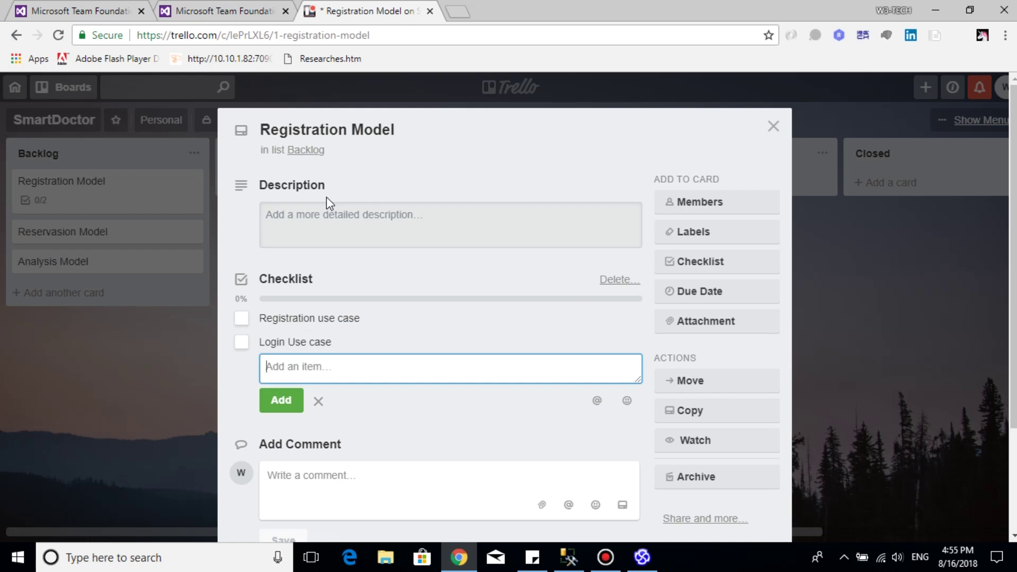
- Assign the W3-TECH member to the Registration Model card
left_click(701, 202)
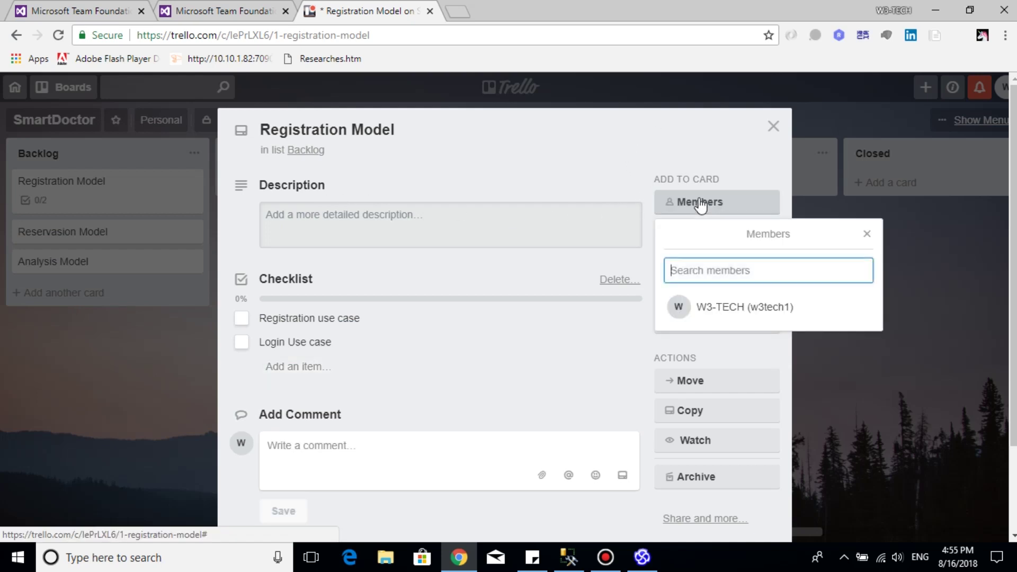
left_click(737, 312)
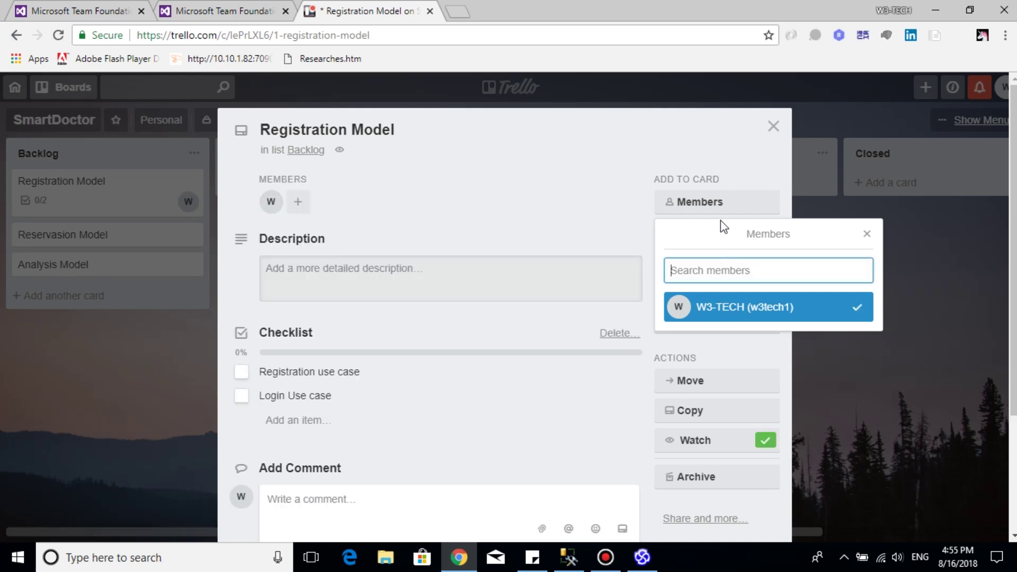
left_click(867, 234)
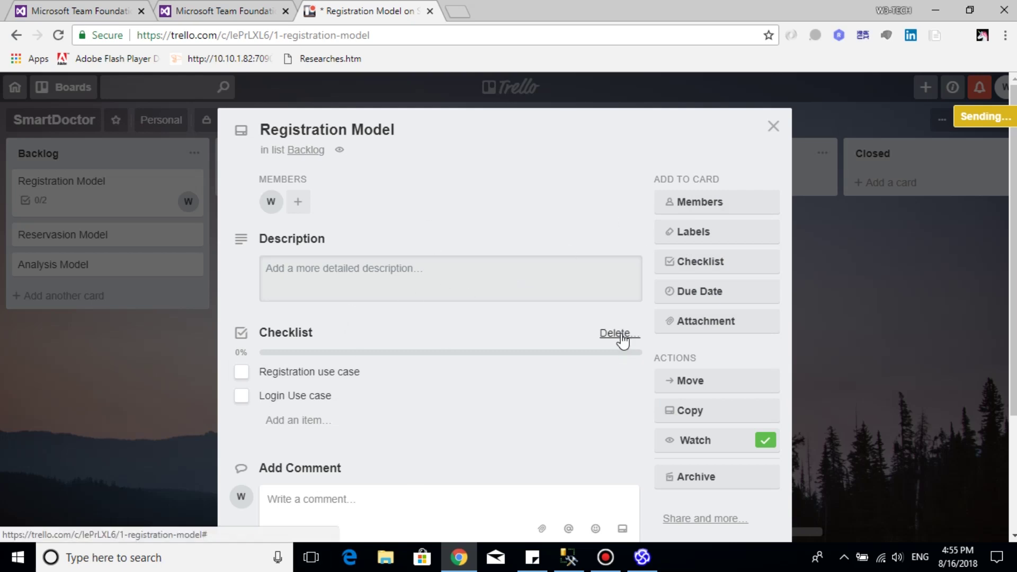
- Set the Registration Model card's due date to 8/17/2018 at 12:00 PM and close the card
left_click(689, 291)
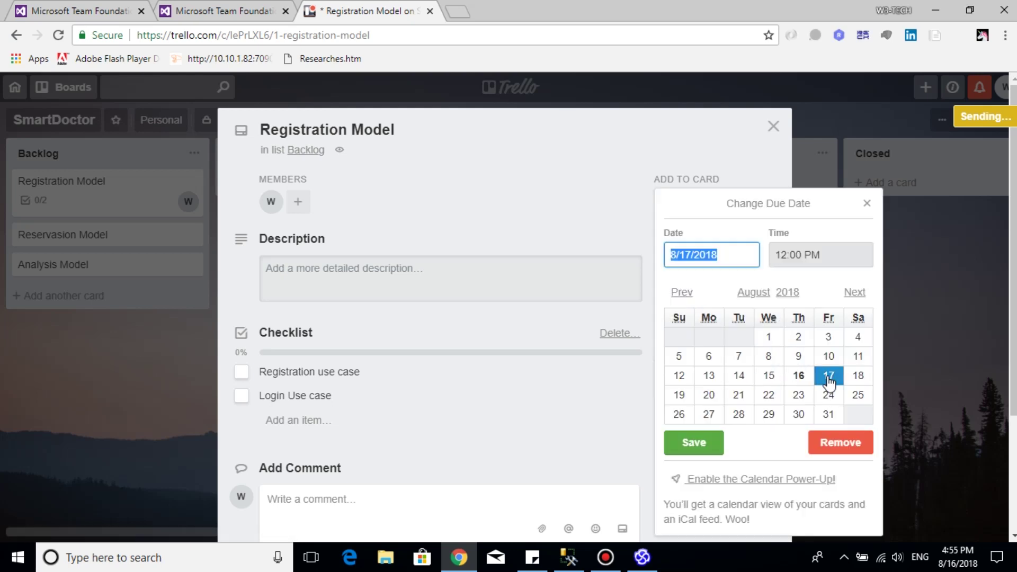
left_click(693, 443)
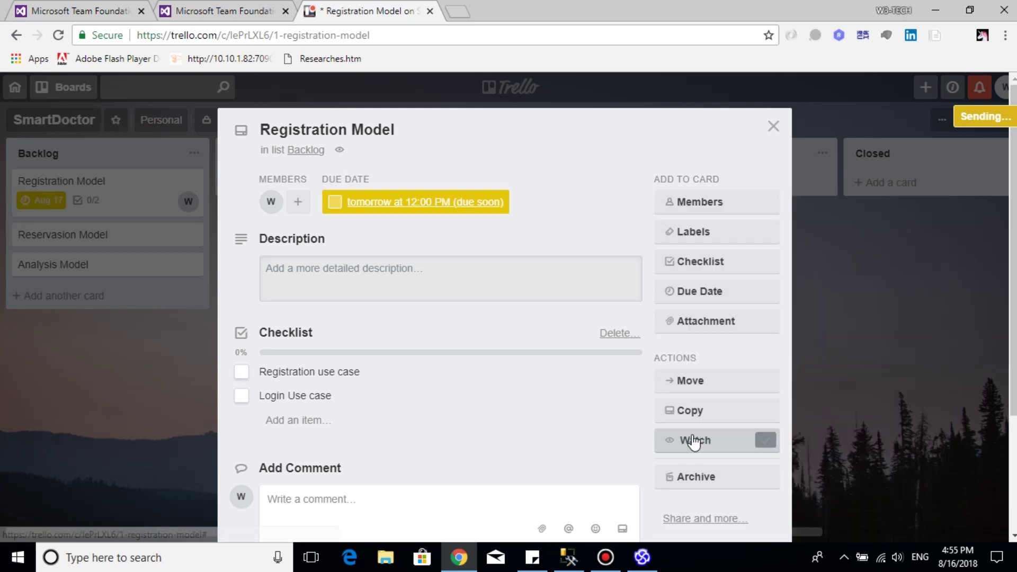
scroll(503, 313, "down", 3)
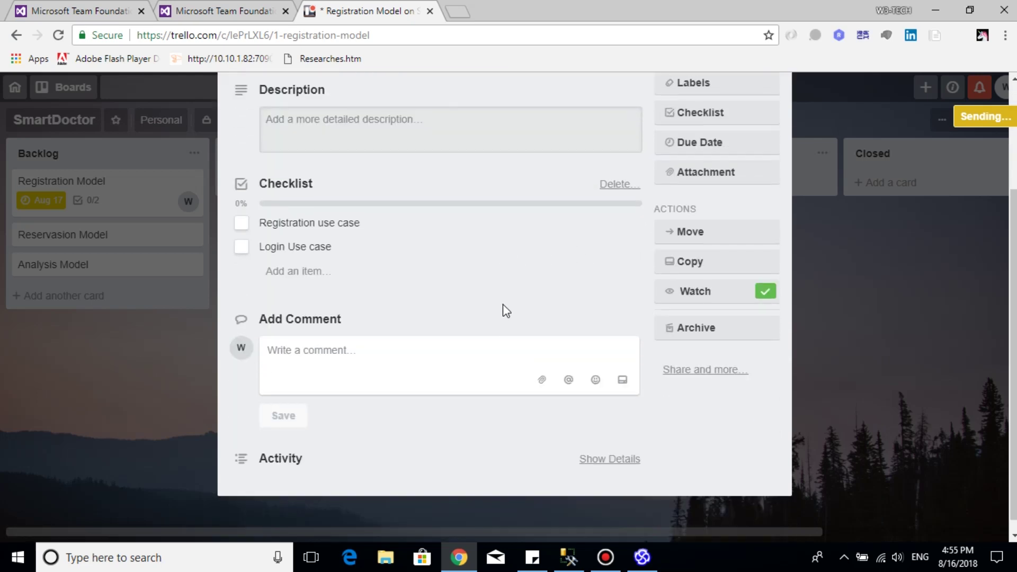
scroll(487, 286, "up", 1)
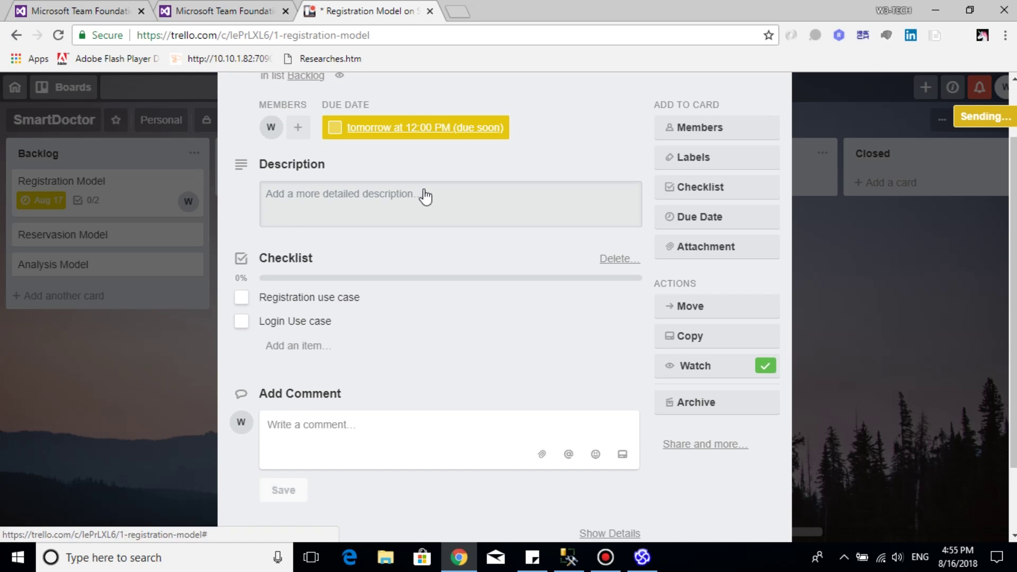
scroll(771, 133, "up", 1)
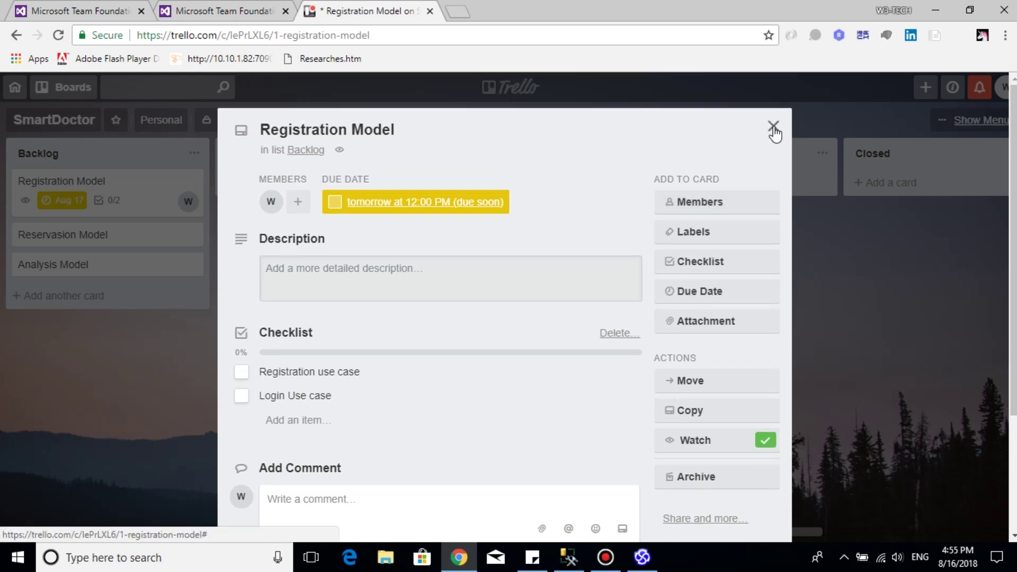
left_click(773, 128)
left_click(191, 181)
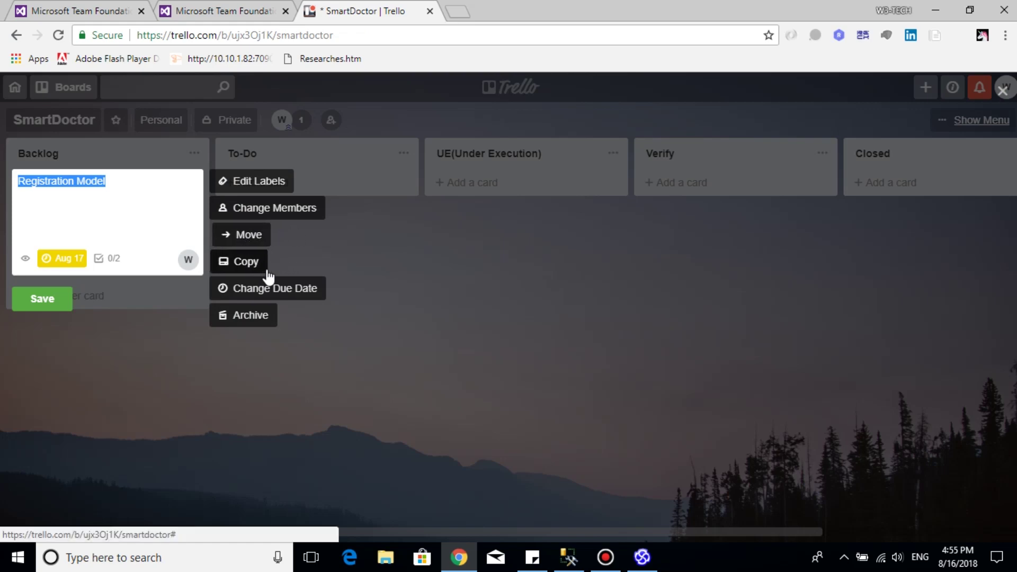
left_click(270, 288)
left_click(116, 342)
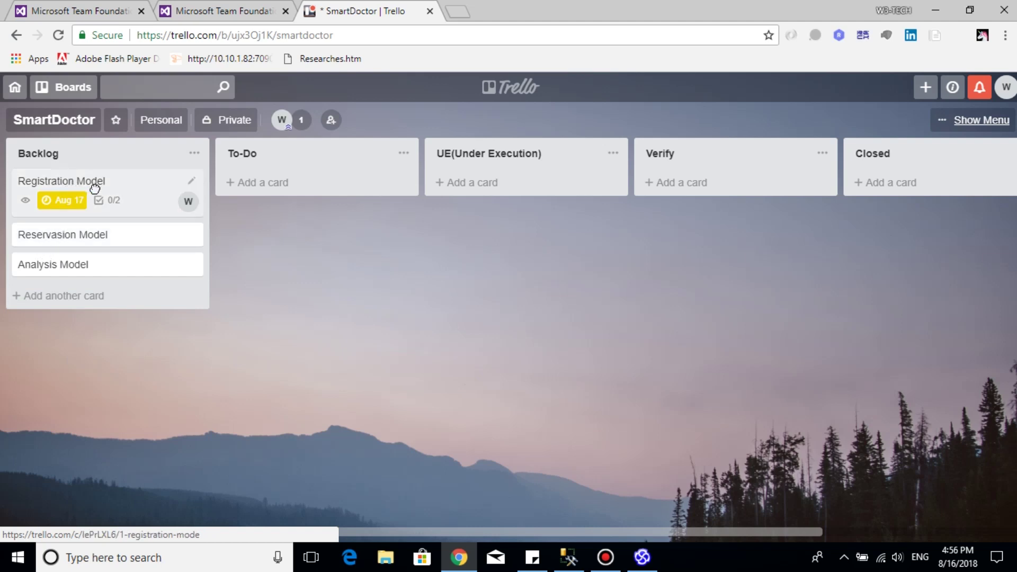
- Move the Registration Model and Reservasion Model cards from the Backlog list to the To-Do list
left_click_drag(93, 182, 307, 183)
left_click(308, 181)
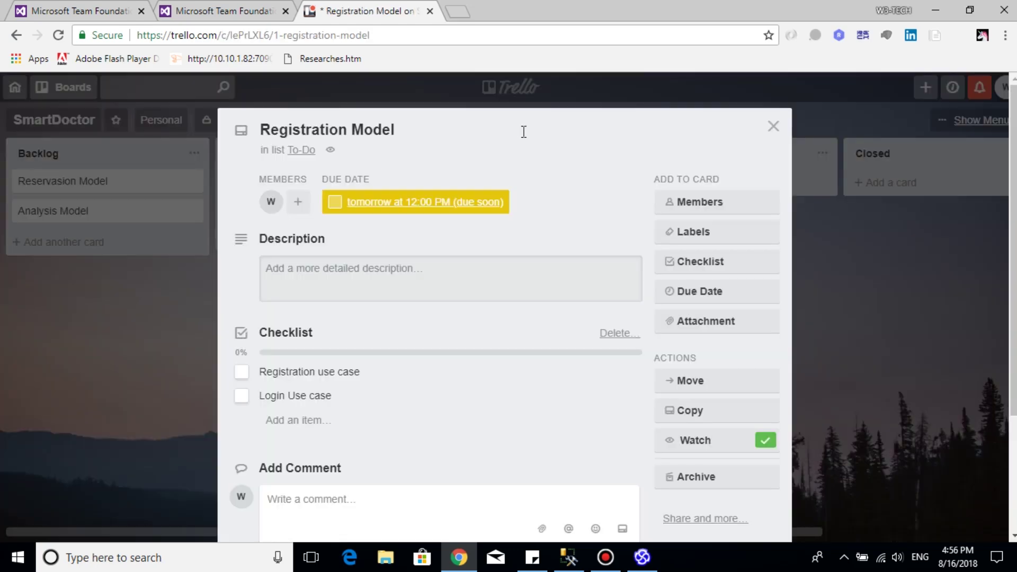
left_click(774, 127)
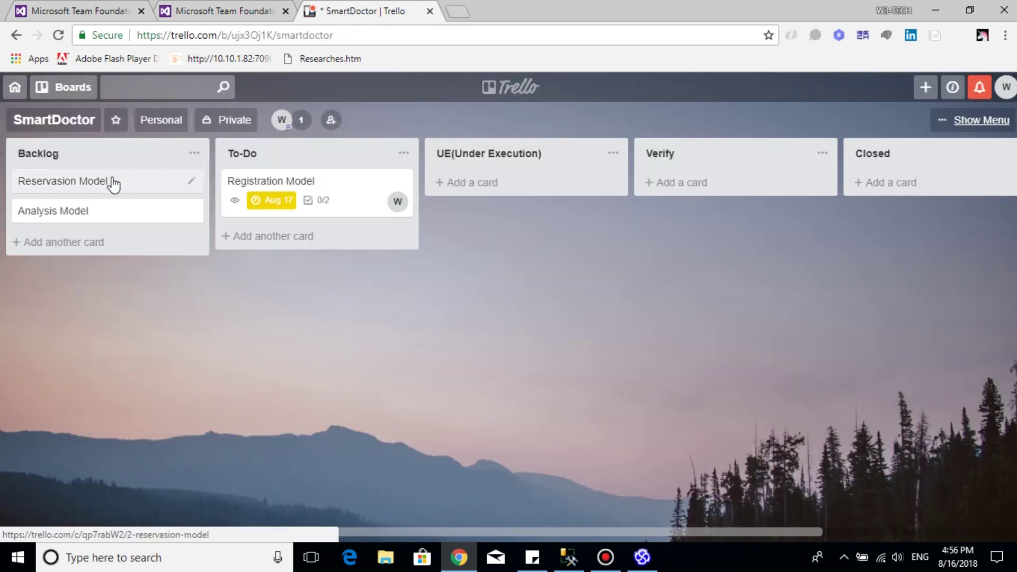
left_click_drag(112, 182, 290, 234)
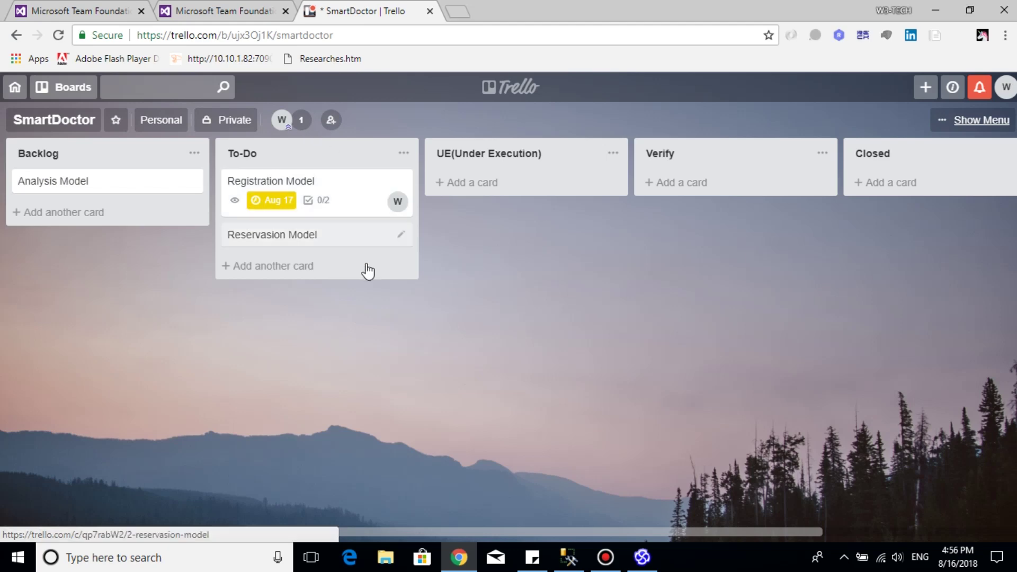
- Distribute the cards: Registration Model to UE(Under Execution), Reservasion Model to Verify, and Analysis Model to Closed
left_click_drag(285, 197, 500, 197)
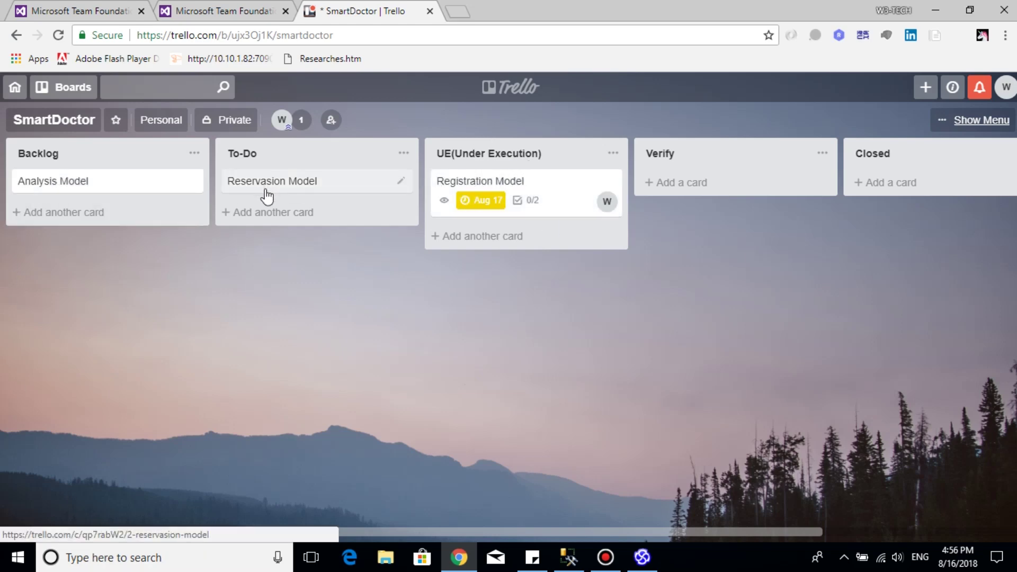
left_click_drag(265, 186, 679, 195)
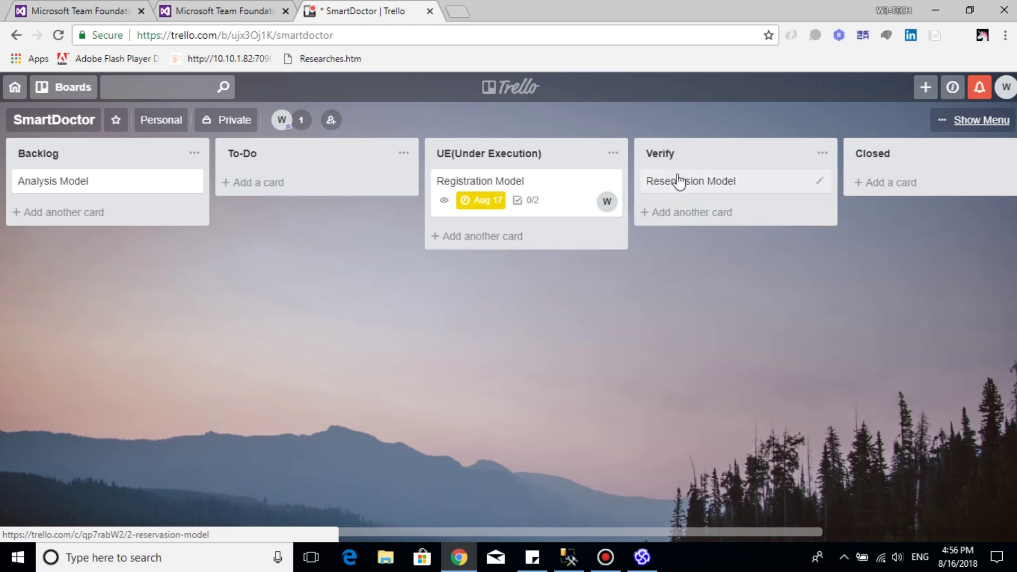
left_click_drag(343, 227, 731, 175)
- Zoom the page out so that all five board lists fit on screen
left_click_drag(425, 532, 173, 517)
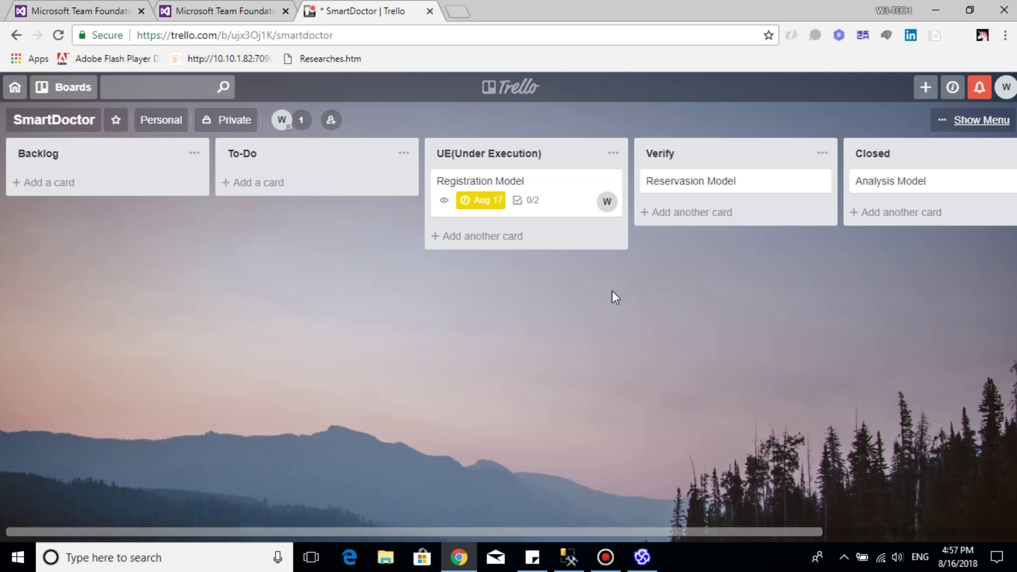
key("ctrl+minus")
key("ctrl+minus")
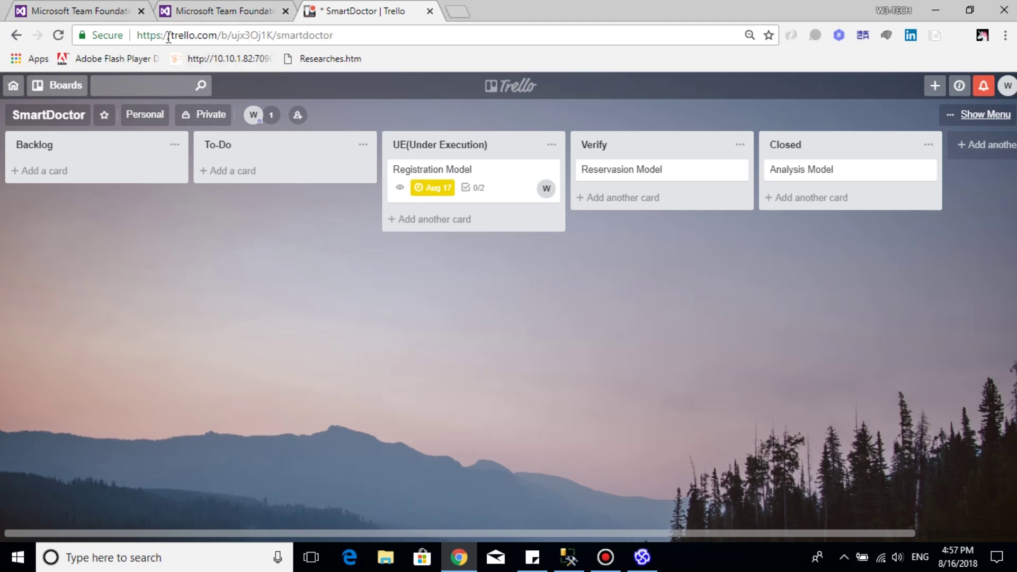
left_click_drag(168, 38, 198, 43)
left_click(217, 259)
- Move the Registration Model card back to To-Do, and return it to UE(Under Execution)
left_click_drag(472, 175, 244, 176)
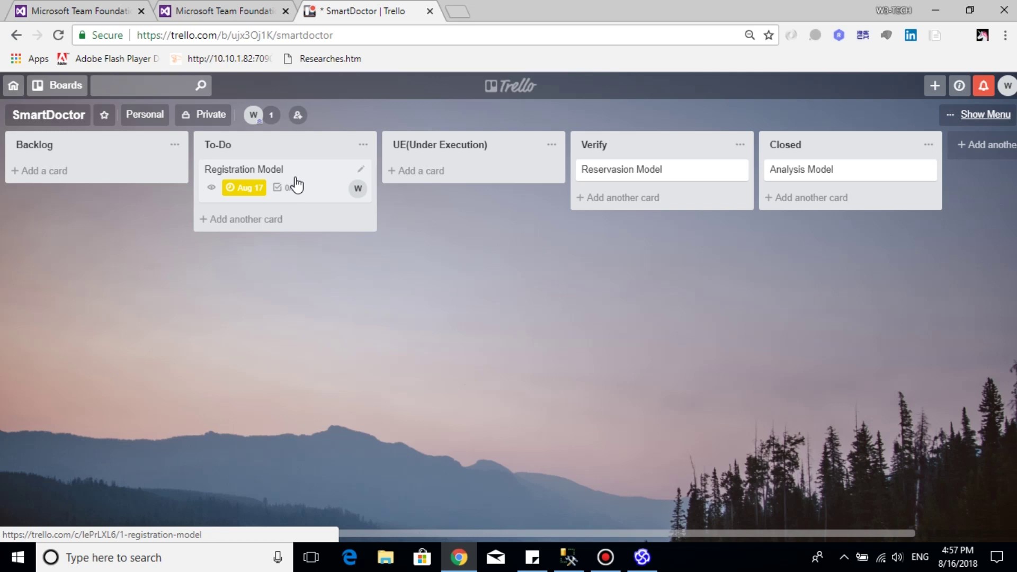
left_click_drag(295, 182, 466, 192)
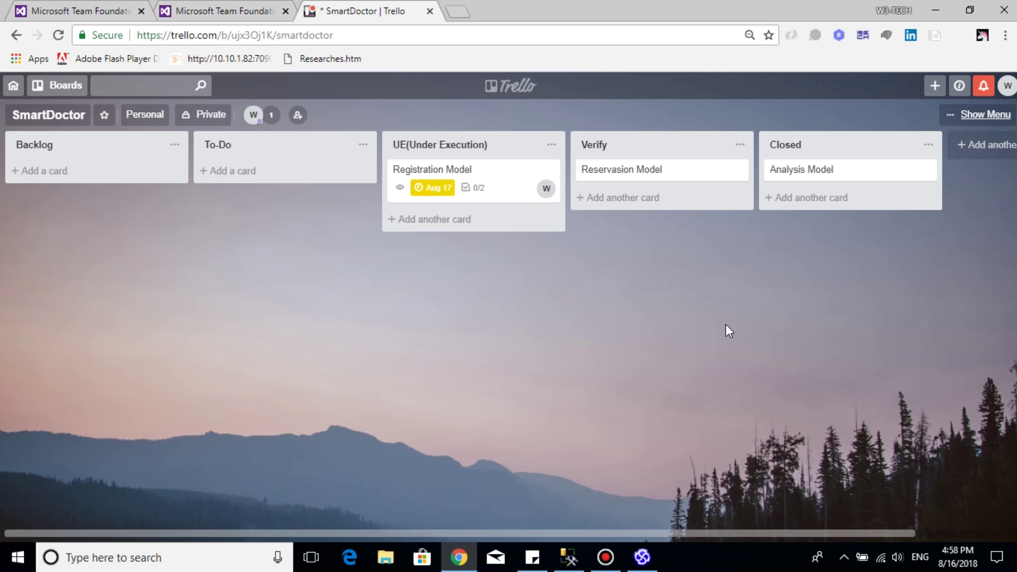
- Place a thumbs-up sticker on the Registration Model card, a rocket on Reservasion Model and an orange worried face on Analysis Model
left_click(999, 116)
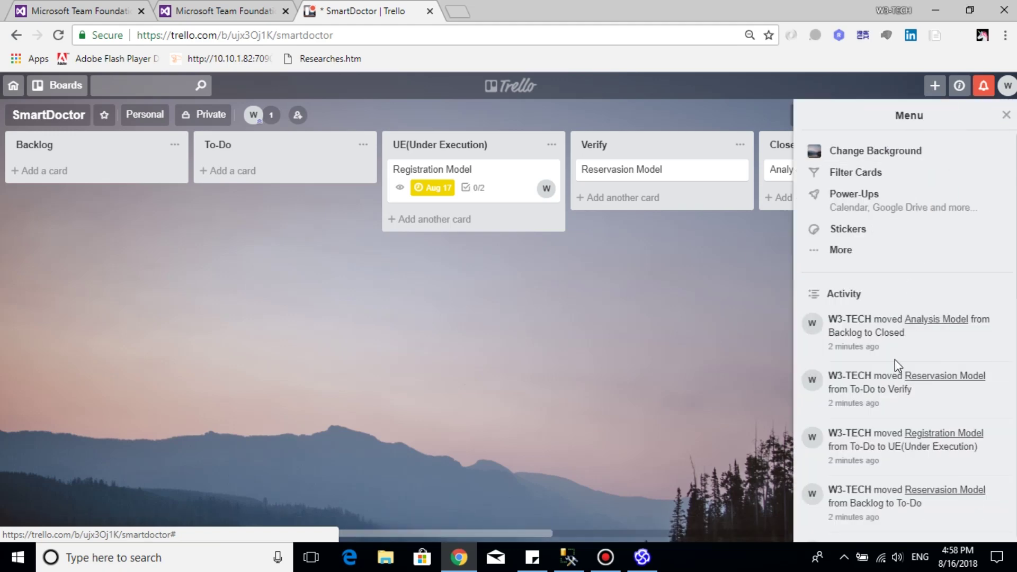
scroll(854, 265, "down", 2)
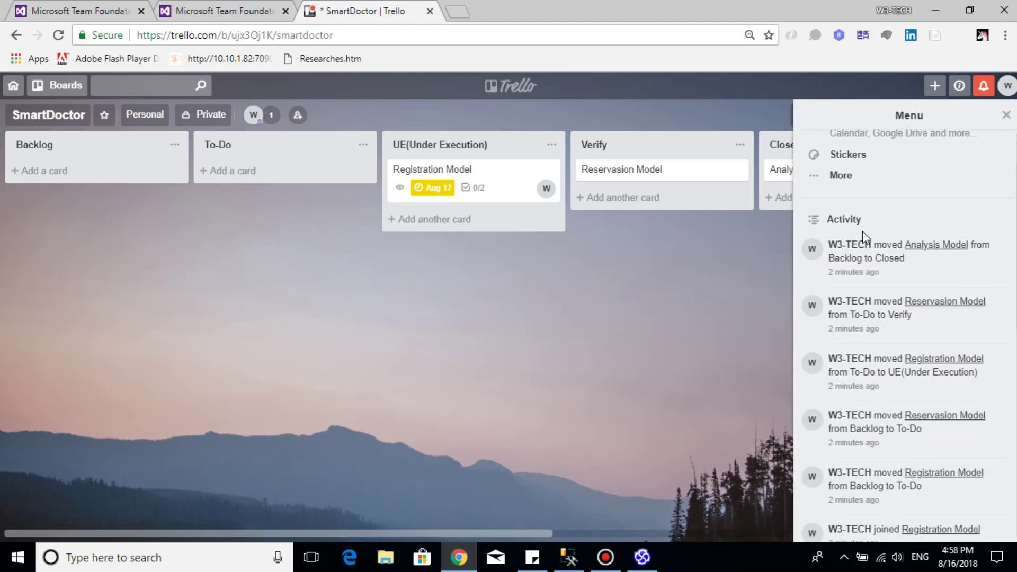
scroll(853, 218, "down", 5)
scroll(854, 209, "up", 5)
left_click(832, 155)
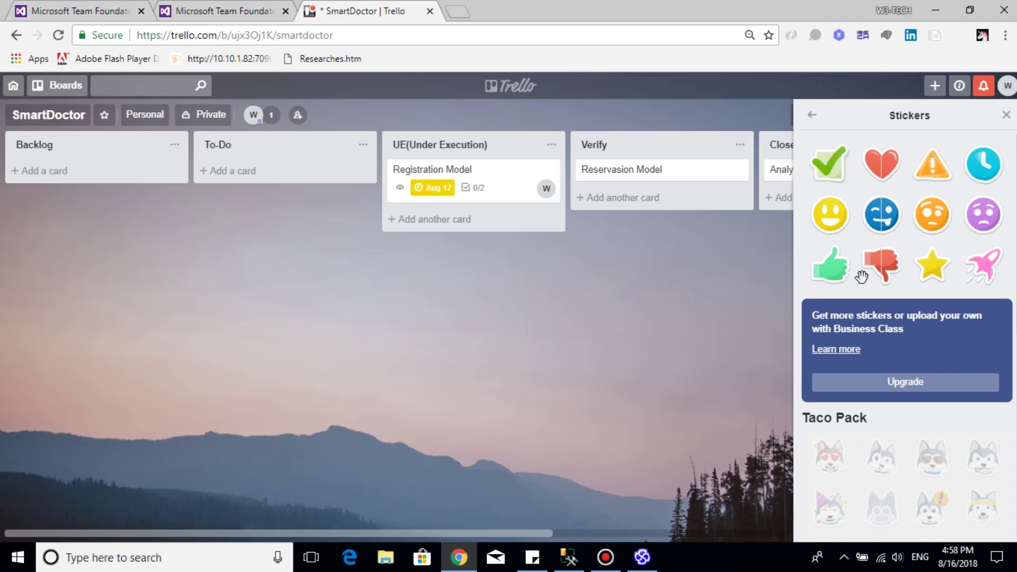
left_click_drag(835, 268, 476, 198)
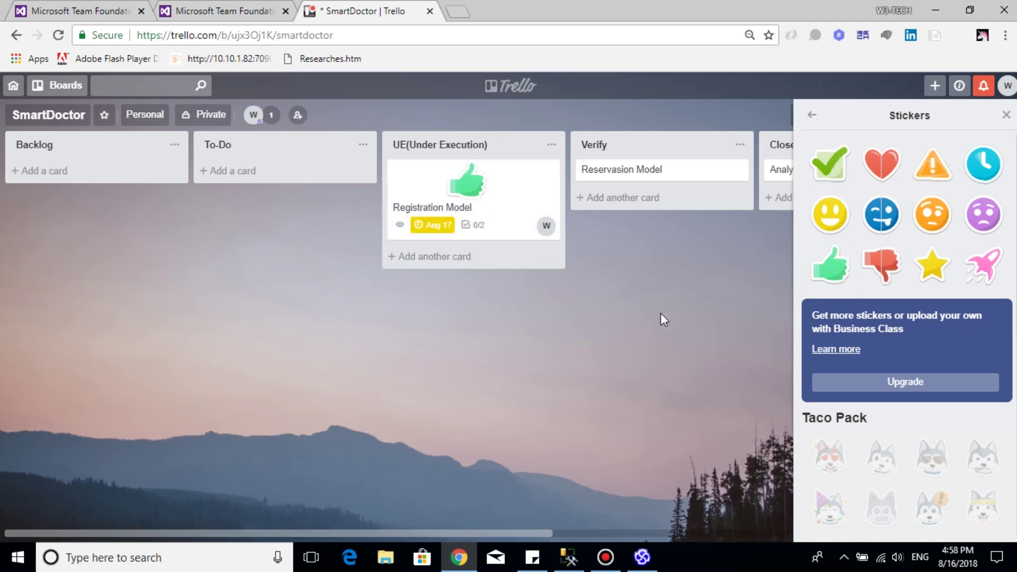
mouse_move(985, 268)
left_mouse_down()
mouse_move(713, 221)
mouse_move(692, 286)
mouse_move(657, 171)
mouse_move(661, 183)
left_mouse_up()
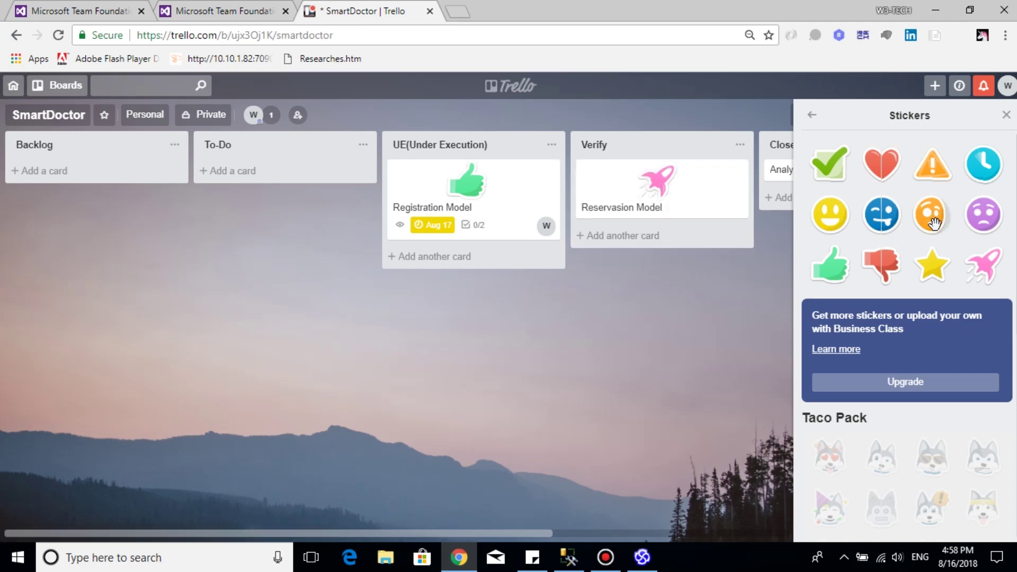
left_click_drag(934, 230, 783, 185)
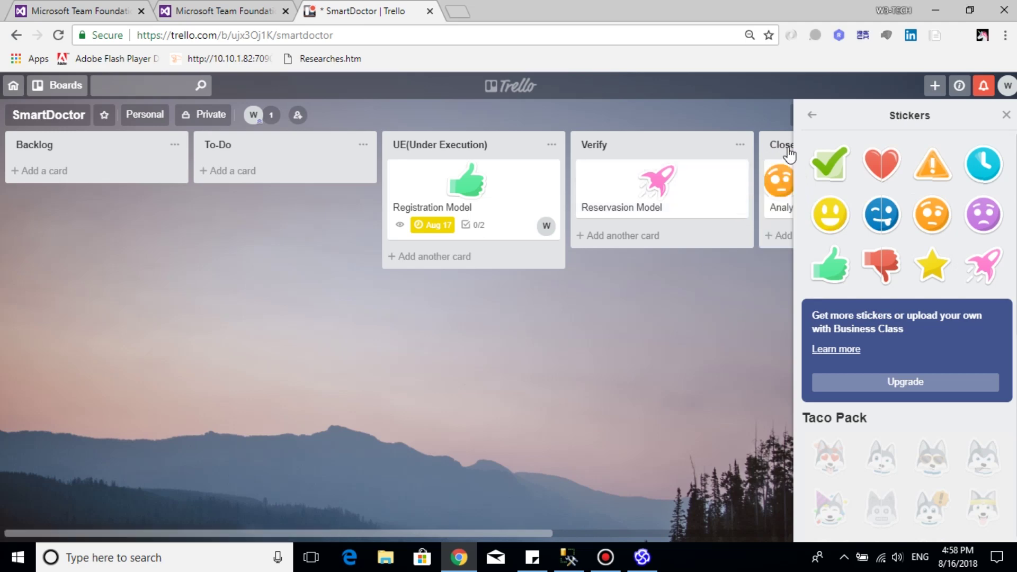
left_click(1006, 115)
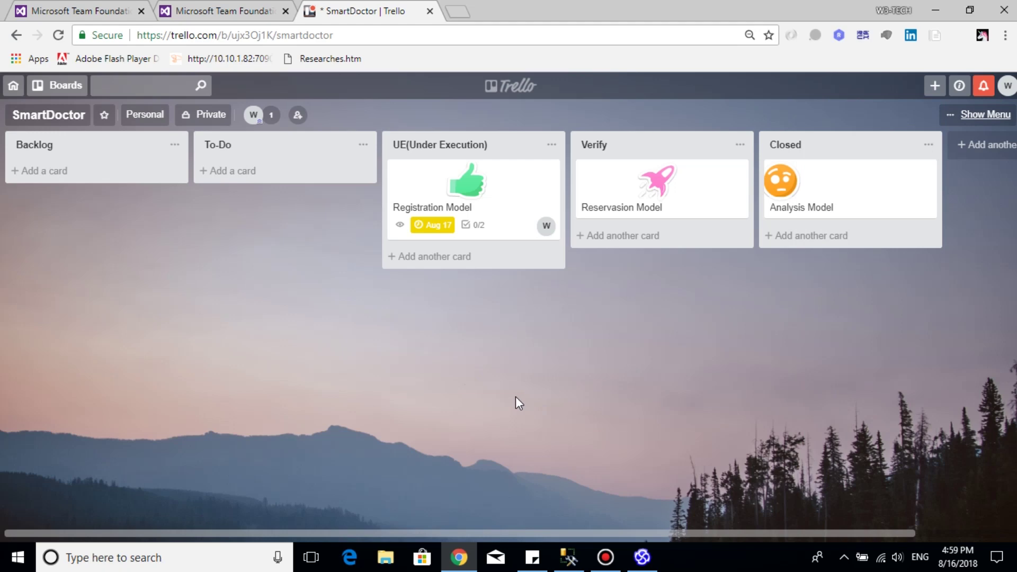
- Review the AladwaaApp and Aladwaa-PortalWebsite overview pages in Team Foundation Server, and return to the SmartDoctor Trello board
left_click(59, 8)
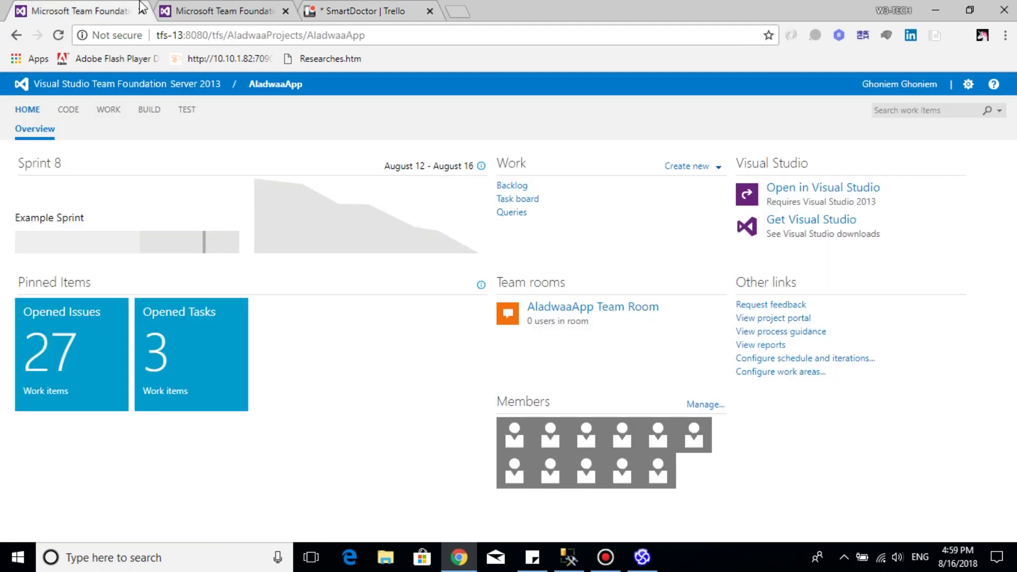
left_click(244, 9)
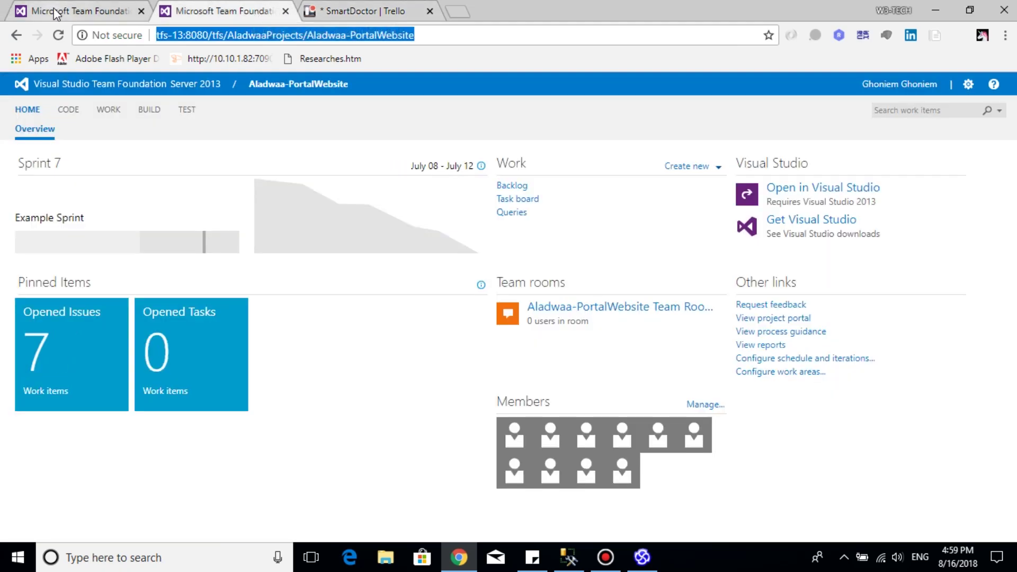
left_click(127, 7)
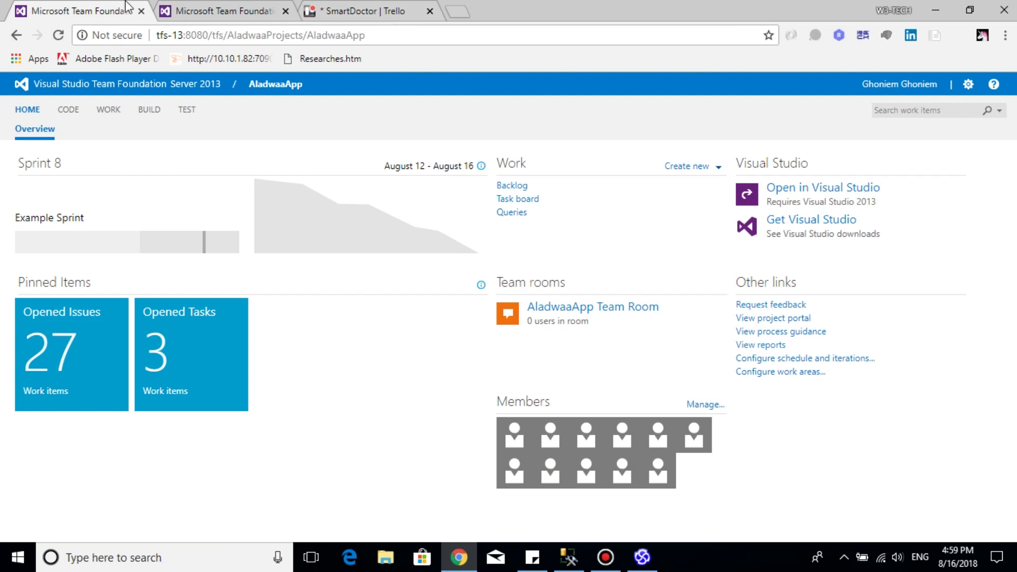
left_click(356, 11)
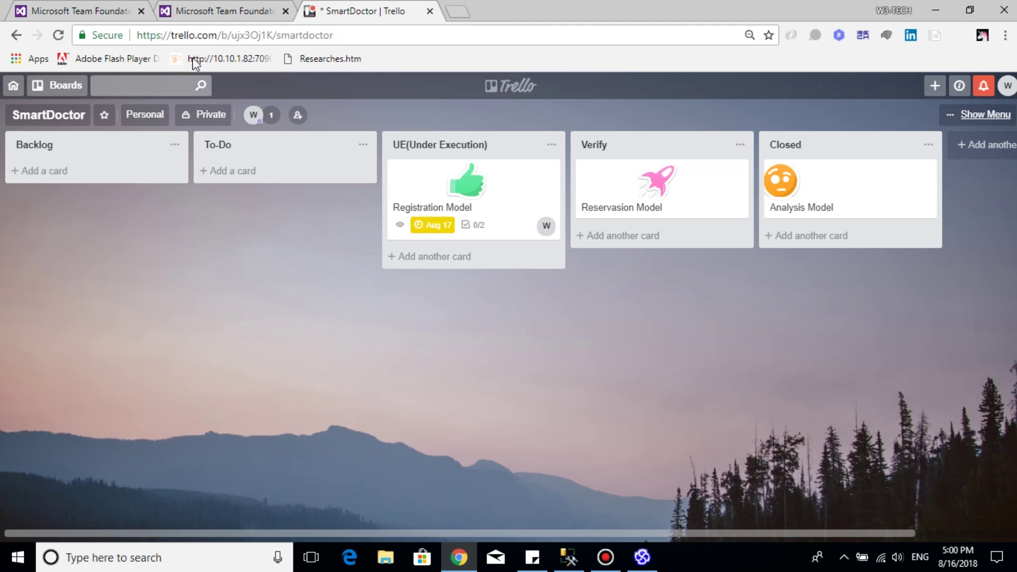
left_click(189, 36)
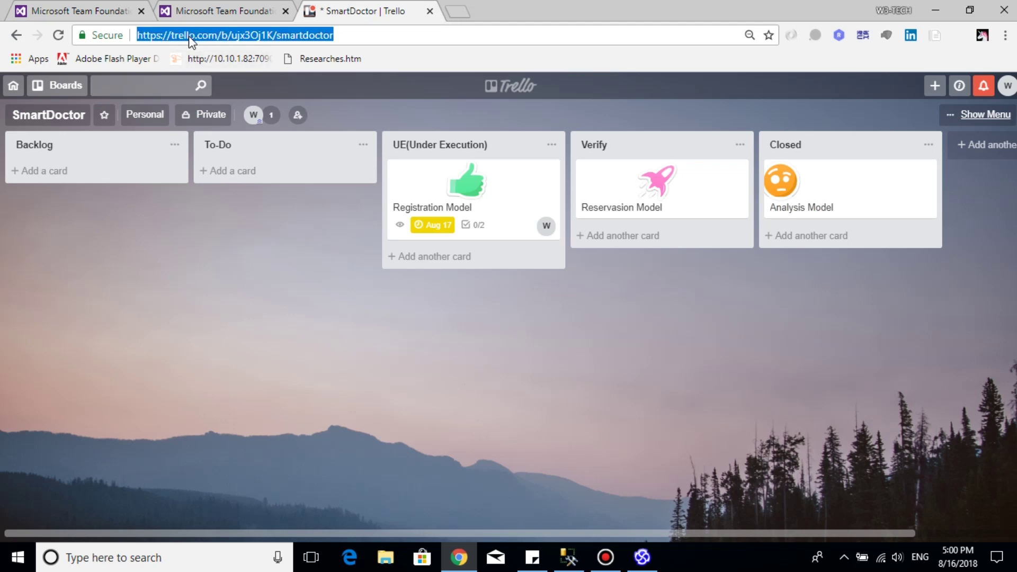
left_click(192, 323)
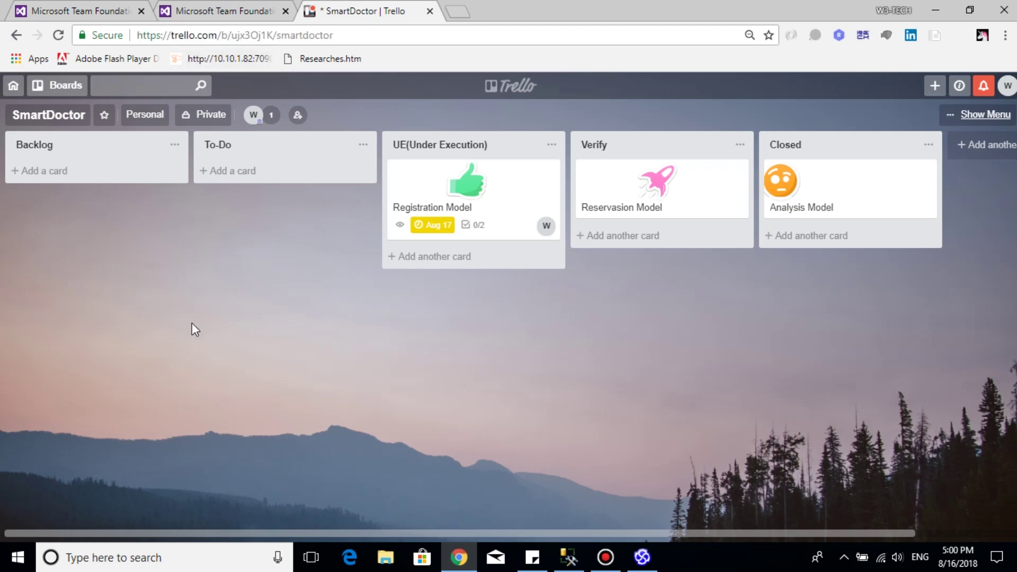